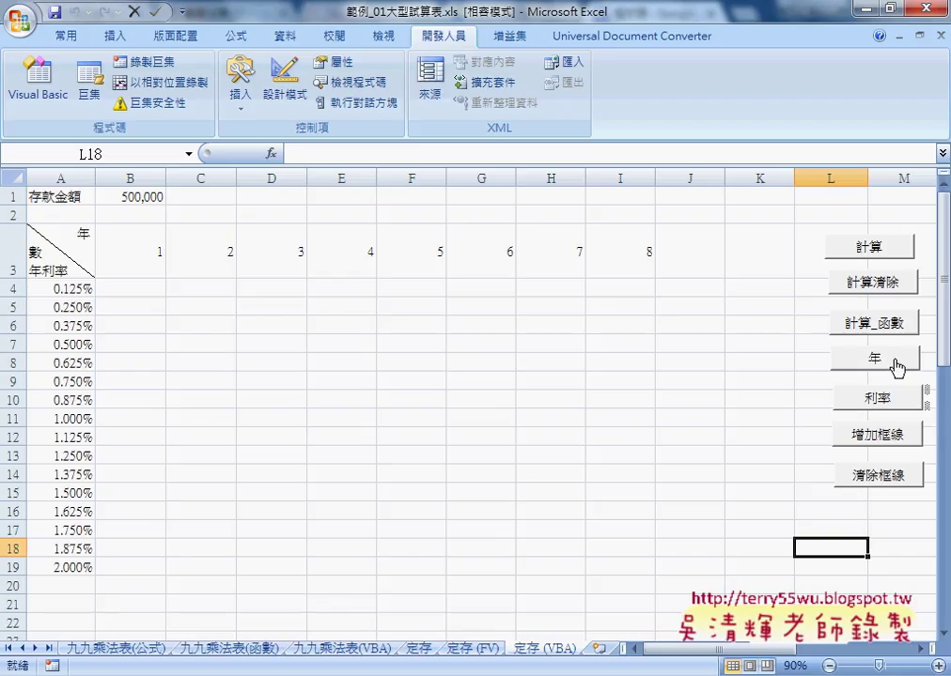
Step: Try the 增加框線 and 清除框線 macros, then select B3:I3, A4:A19 and B4:I19
{"action": "left_click", "coordinate": [886, 435]}
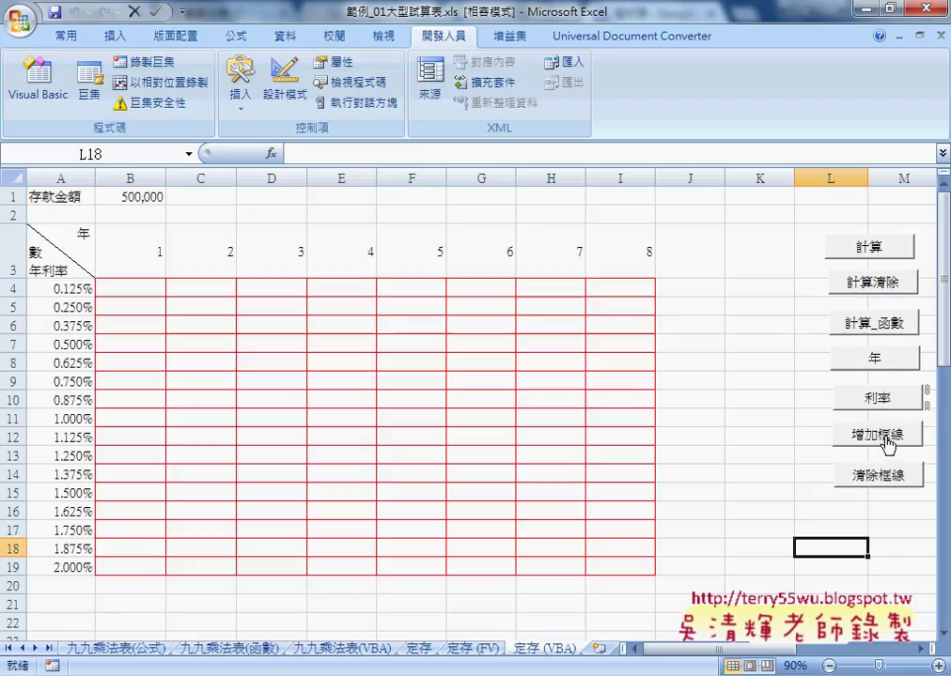
{"action": "left_click", "coordinate": [887, 474]}
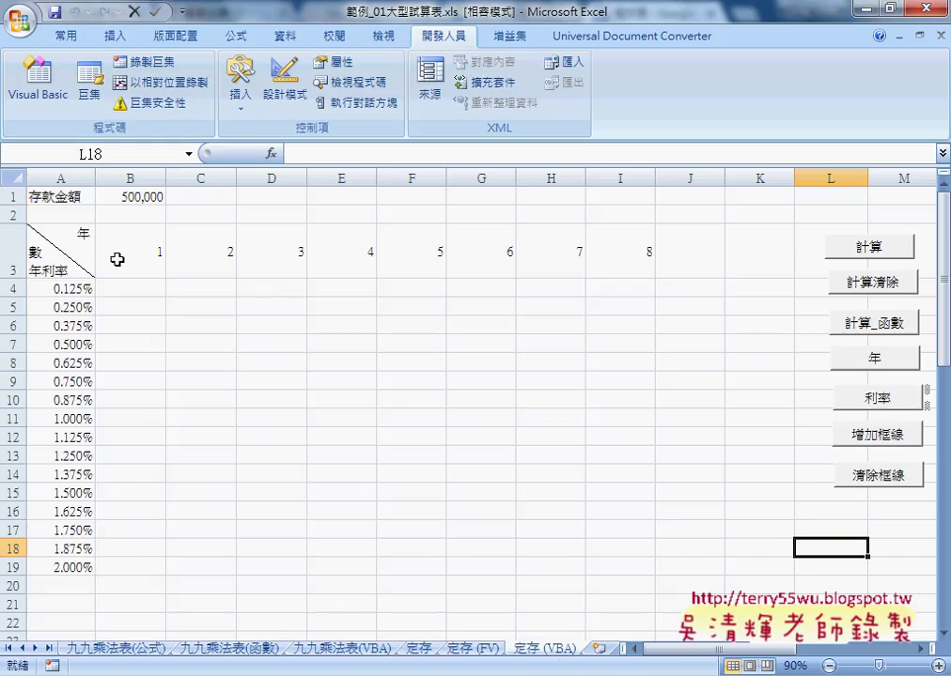
{"action": "left_click_drag", "start_coordinate": [116, 257], "coordinate": [627, 261]}
{"action": "left_click_drag", "start_coordinate": [59, 290], "coordinate": [79, 568]}
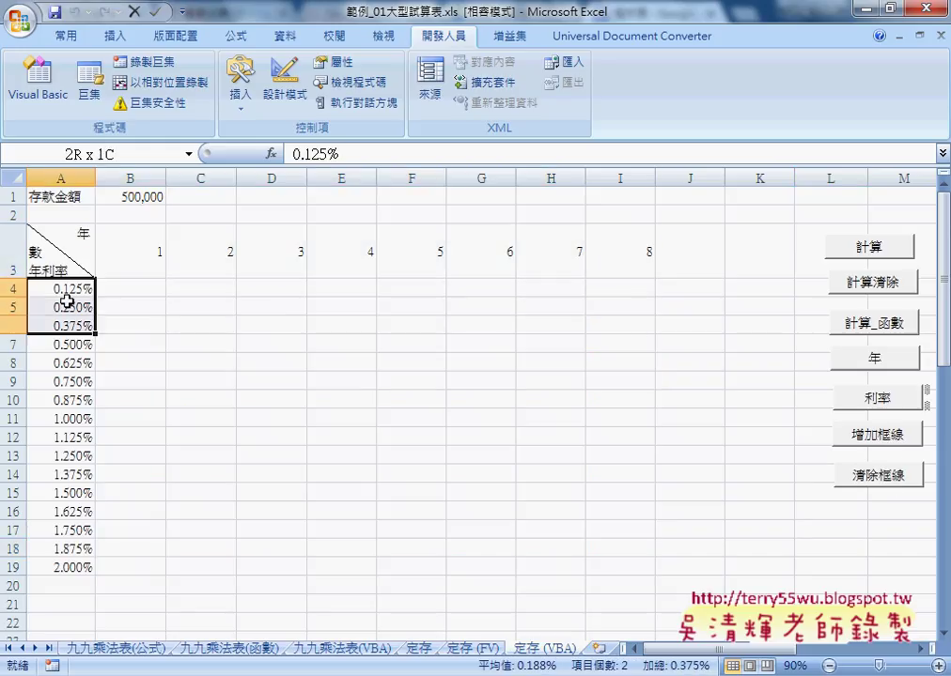
{"action": "left_click_drag", "start_coordinate": [131, 289], "coordinate": [627, 565]}
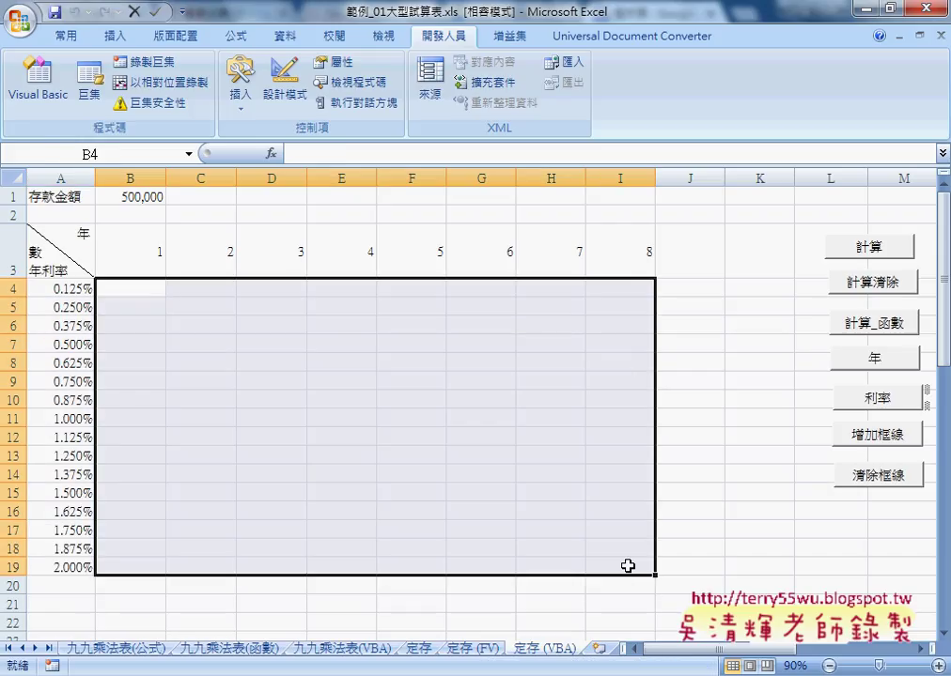
Step: Add, clear, then redraw the red borders on B4:I19
{"action": "left_click", "coordinate": [888, 437]}
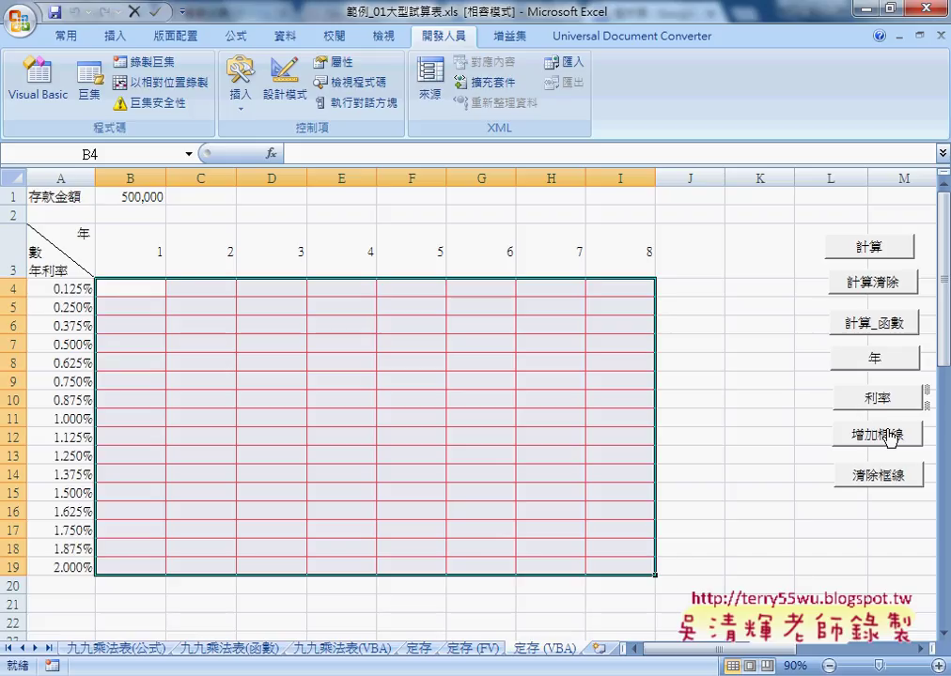
{"action": "left_click", "coordinate": [907, 483]}
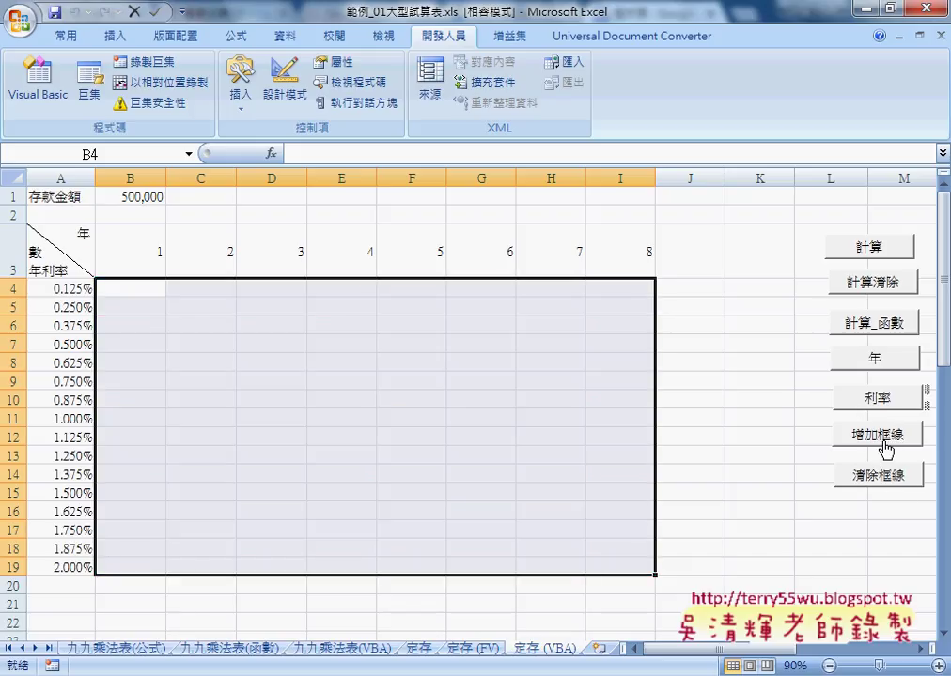
{"action": "left_click", "coordinate": [886, 448]}
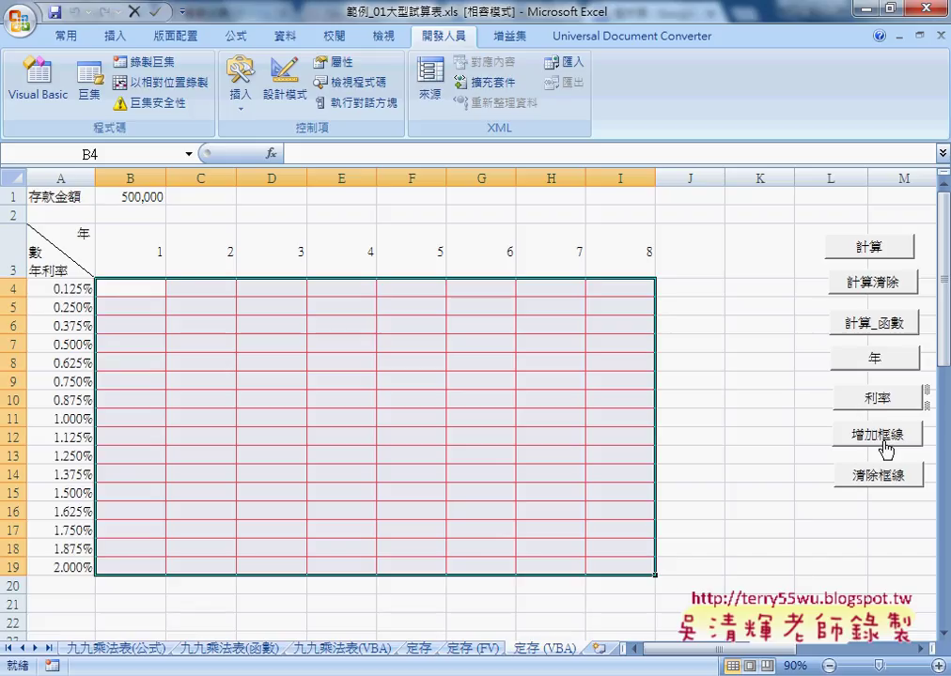
Step: Open the 增加框線 macro's code from the button's 指定巨集 dialog
{"action": "right_click", "coordinate": [884, 443]}
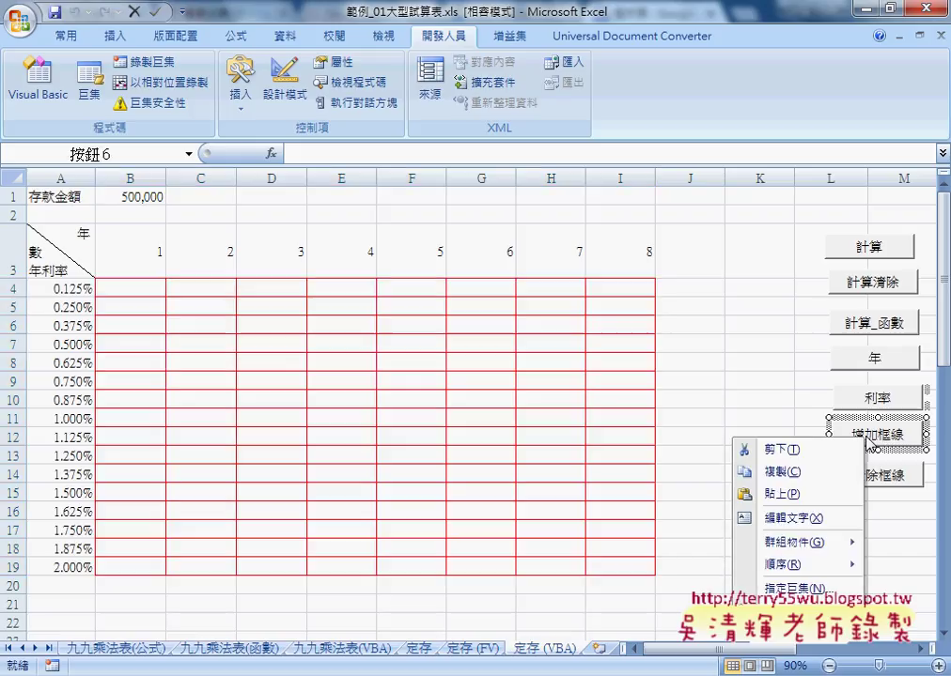
{"action": "left_click", "coordinate": [799, 589]}
{"action": "left_click", "coordinate": [899, 423]}
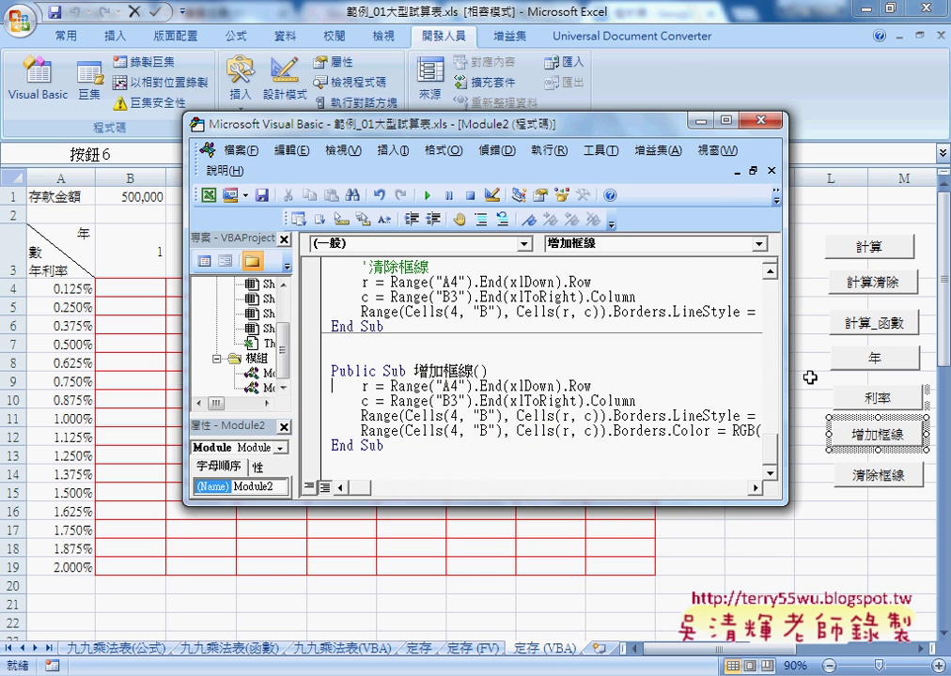
Step: Enlarge the code editor and highlight the macro's two Borders lines
{"action": "left_click_drag", "start_coordinate": [519, 114], "coordinate": [508, 21]}
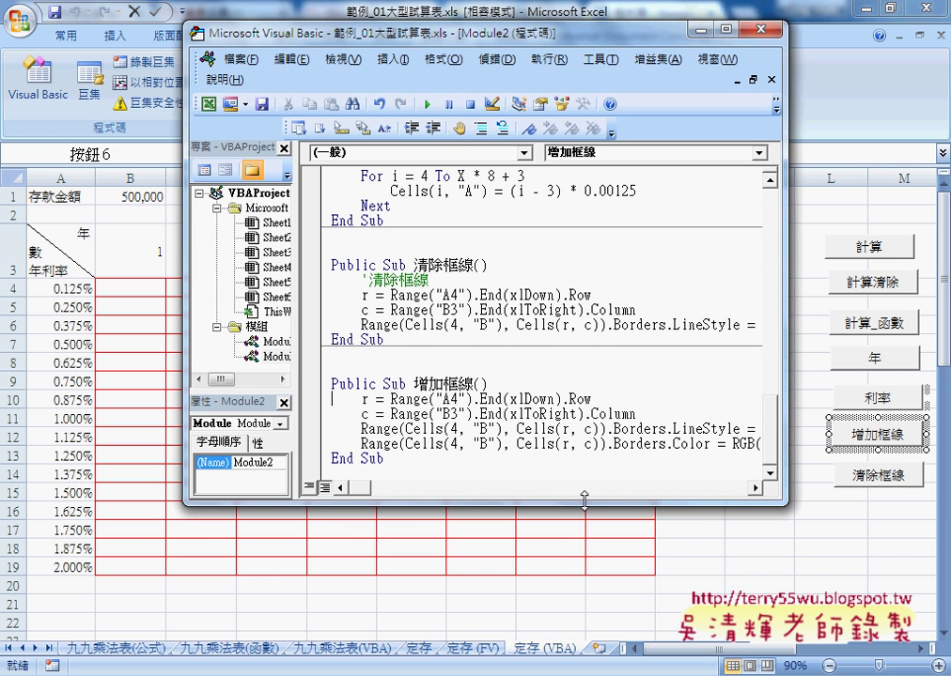
{"action": "left_click_drag", "start_coordinate": [584, 508], "coordinate": [583, 554]}
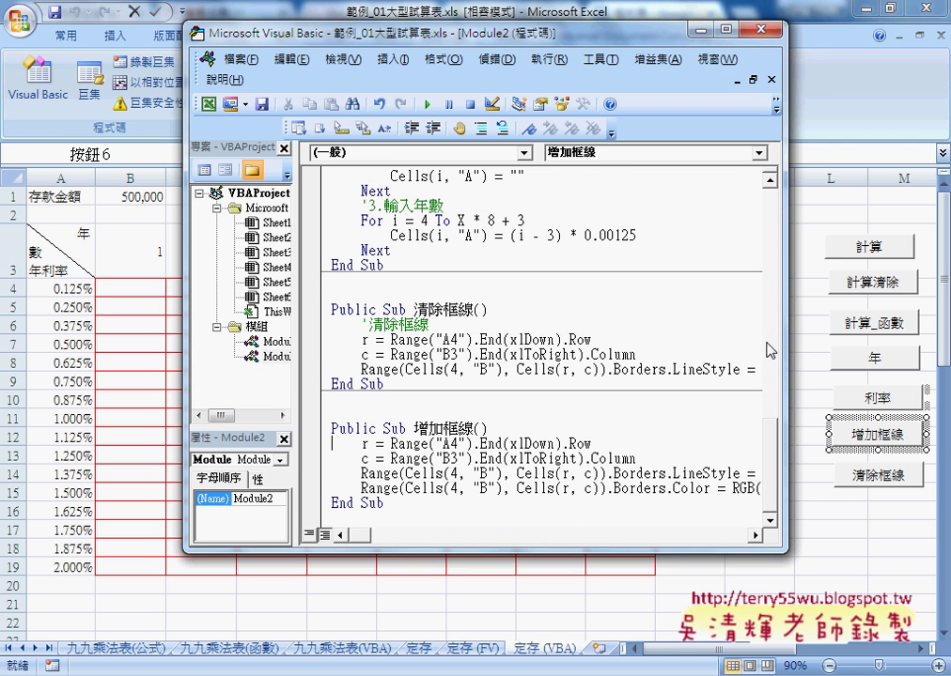
{"action": "left_click_drag", "start_coordinate": [785, 332], "coordinate": [945, 332]}
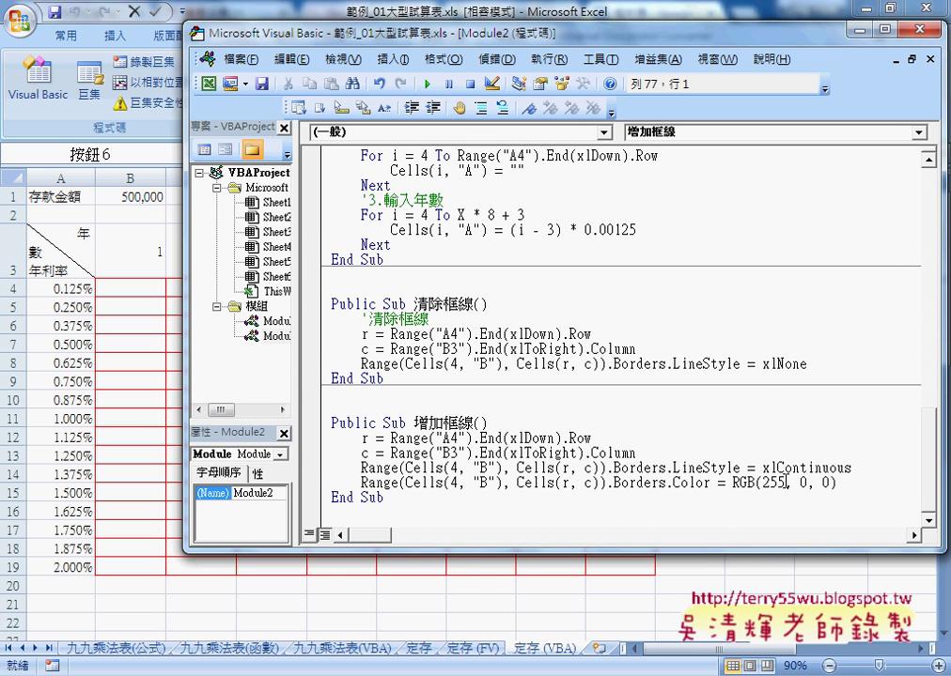
{"action": "left_click_drag", "start_coordinate": [835, 483], "coordinate": [315, 468]}
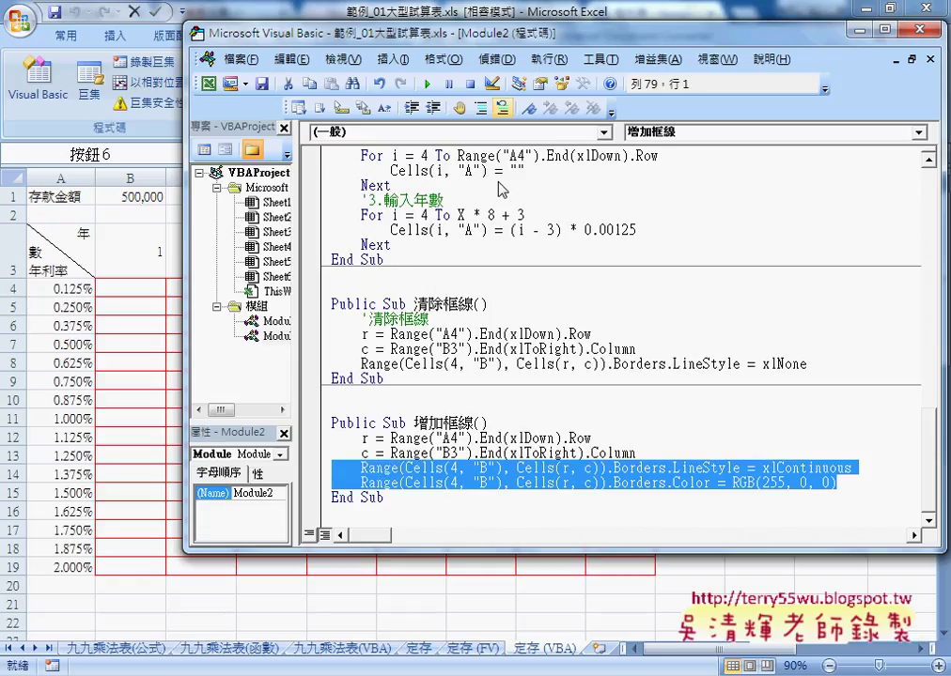
Step: Move the editor aside and confirm the table spans B4 to I19
{"action": "left_click_drag", "start_coordinate": [495, 39], "coordinate": [594, 28]}
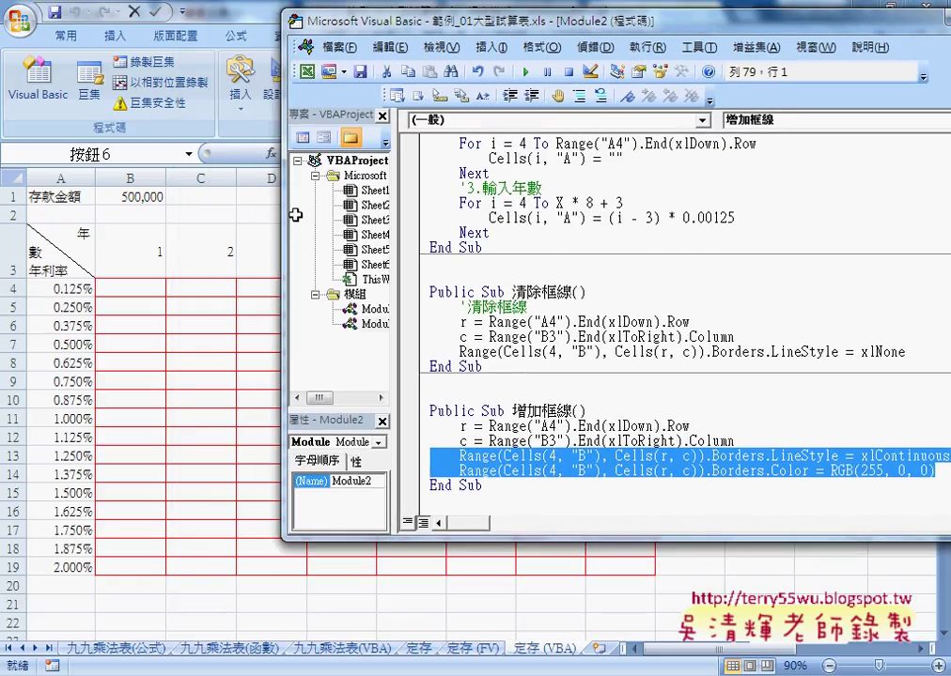
{"action": "left_click", "coordinate": [134, 286]}
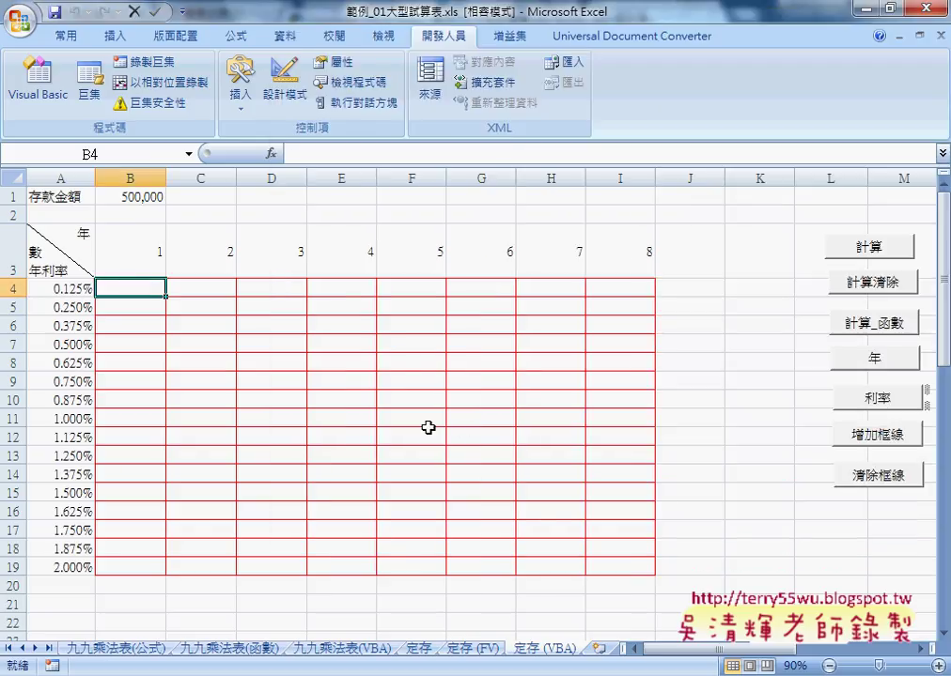
{"action": "left_click", "coordinate": [626, 569]}
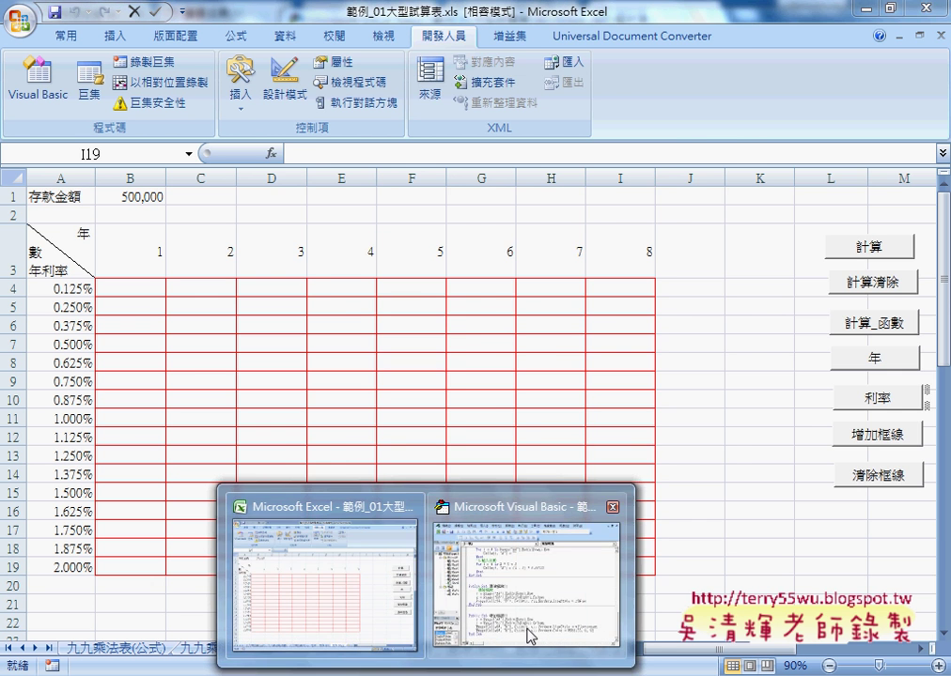
Step: Replace the LineStyle line's Cells arguments with the address "B4:I19"
{"action": "left_click", "coordinate": [526, 630]}
{"action": "left_click_drag", "start_coordinate": [504, 456], "coordinate": [704, 456]}
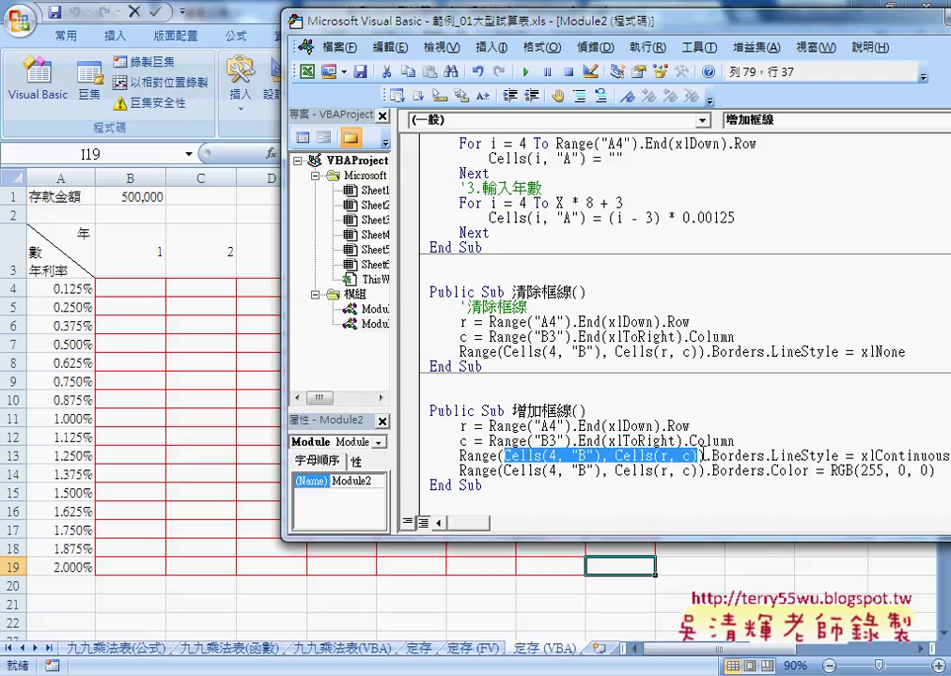
{"action": "type", "text": "\"\""}
{"action": "key", "text": "Left"}
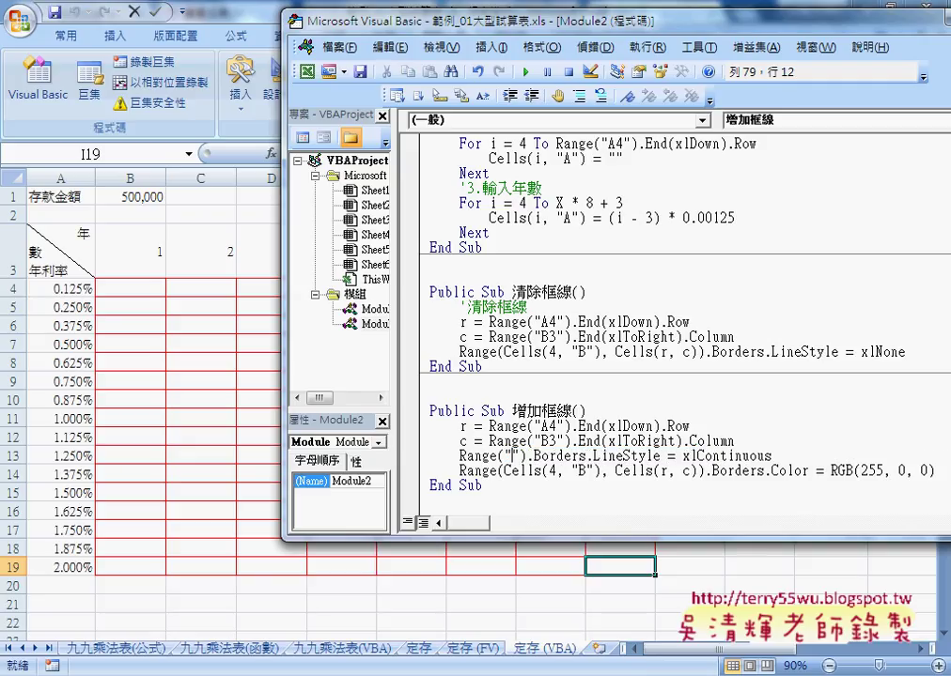
{"action": "type", "text": "B4:"}
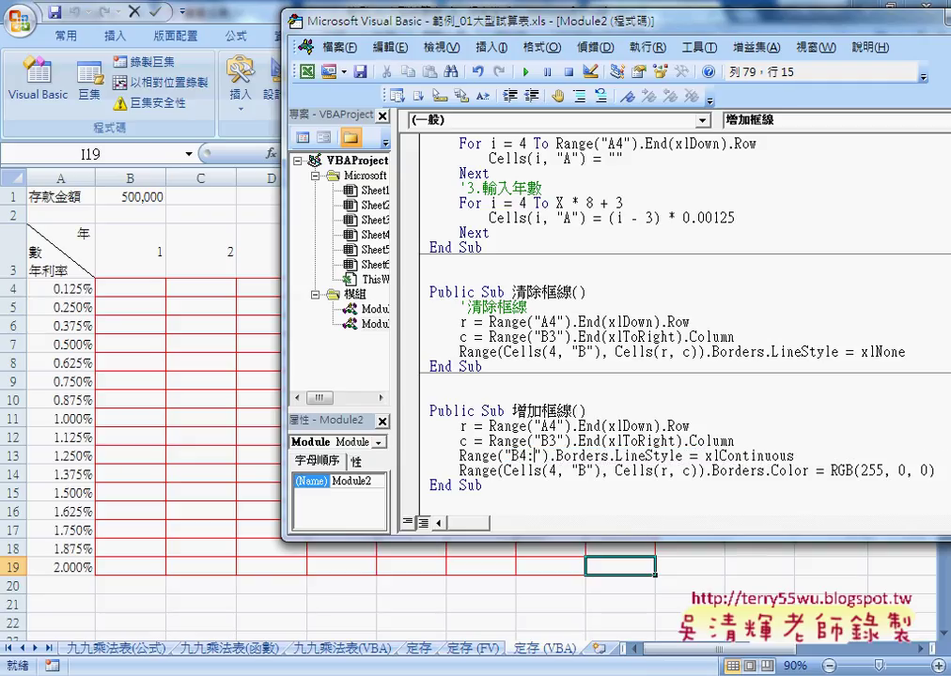
{"action": "type", "text": "I1"}
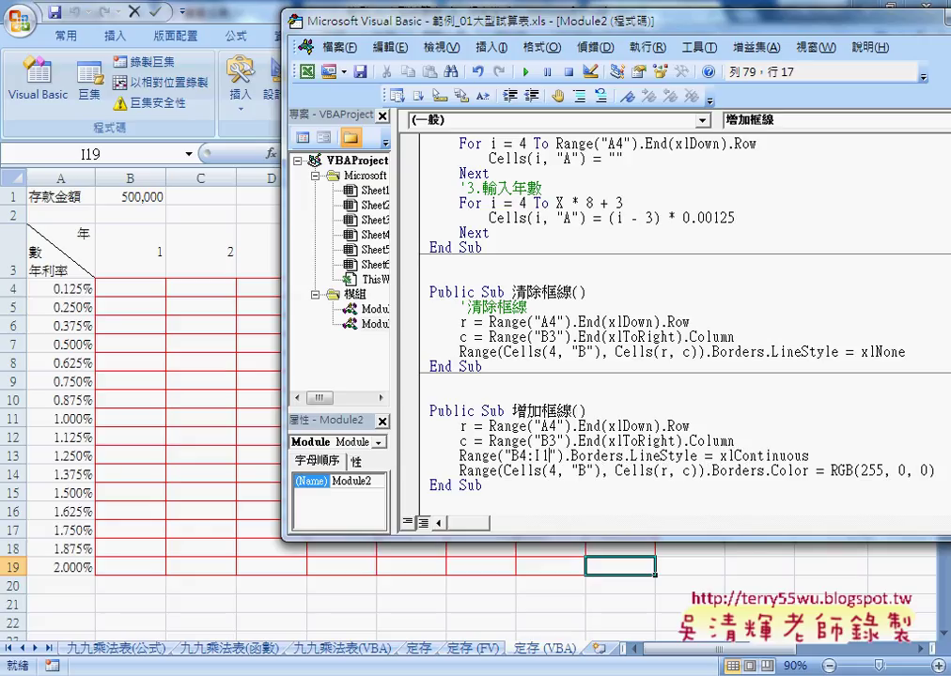
{"action": "type", "text": "9"}
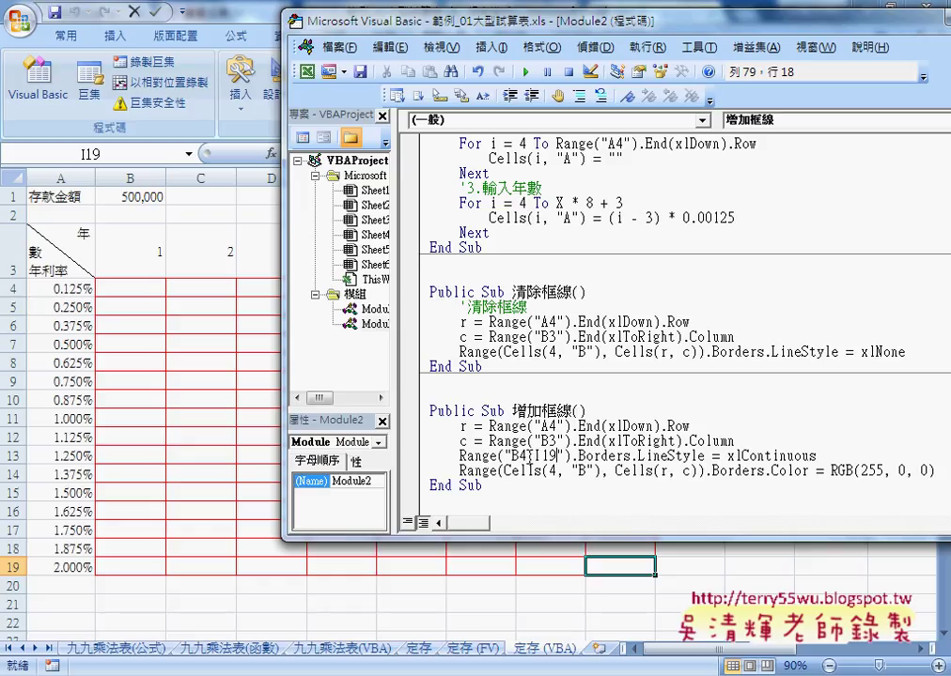
Step: Select the hard-coded range and retype it as an open Range(
{"action": "left_click_drag", "start_coordinate": [505, 455], "coordinate": [564, 456]}
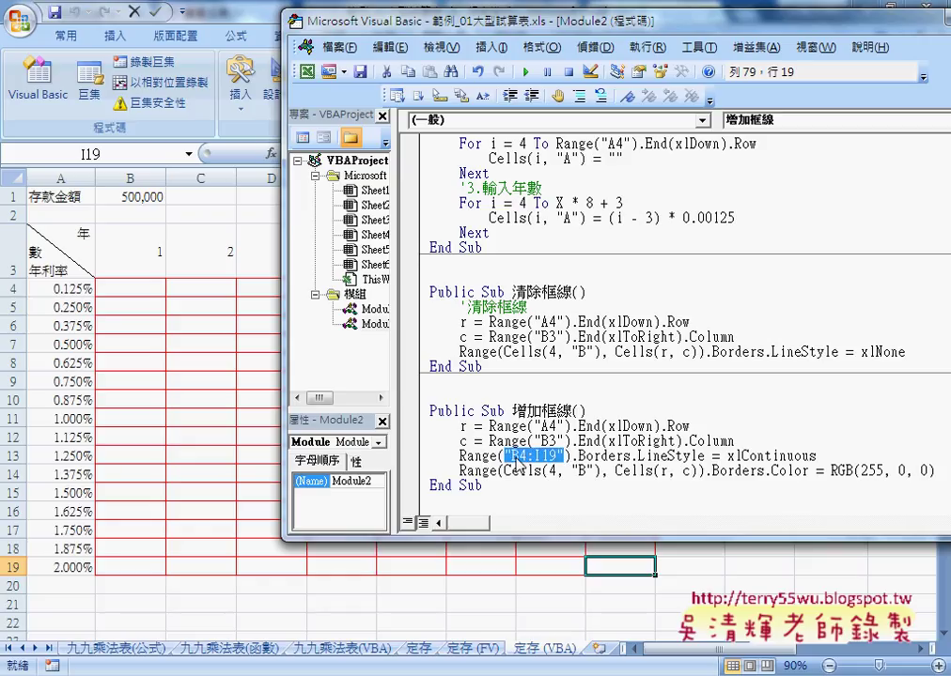
{"action": "mouse_move", "coordinate": [497, 456]}
{"action": "left_mouse_down"}
{"action": "mouse_move", "coordinate": [781, 468]}
{"action": "mouse_move", "coordinate": [835, 461]}
{"action": "left_mouse_up"}
{"action": "type", "text": "("}
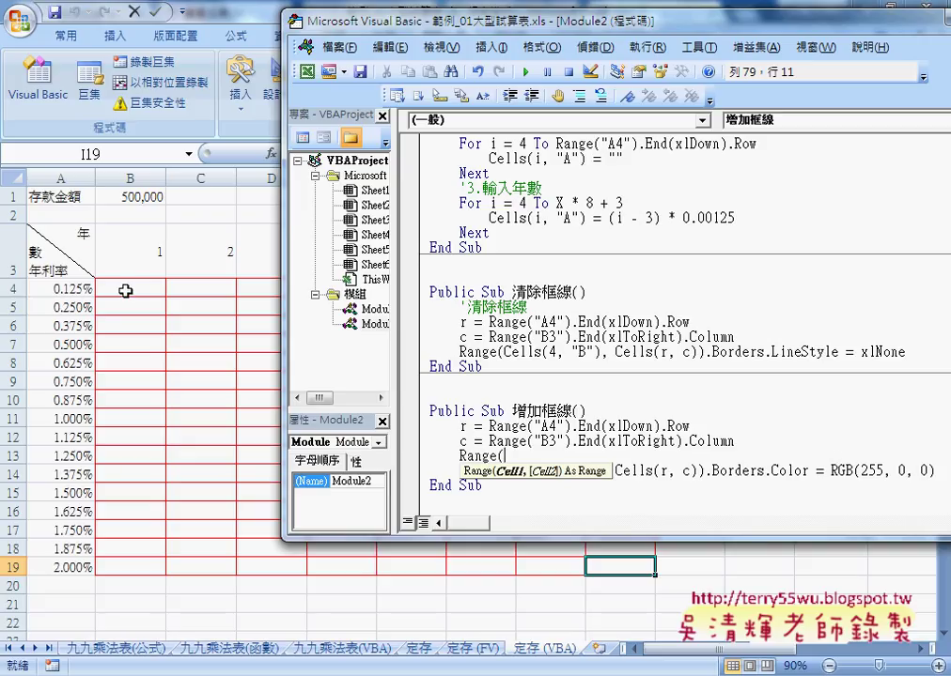
Step: Type the first range corner as ceels(4,"B")
{"action": "type", "text": "c"}
{"action": "type", "text": "eels"}
{"action": "type", "text": "(4"}
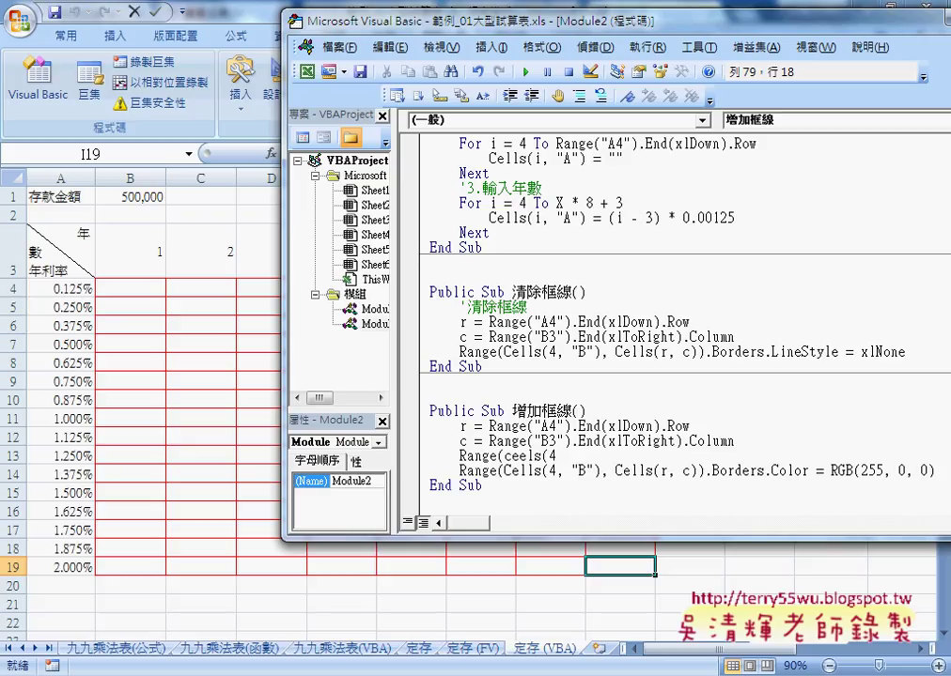
{"action": "type", "text": ",\"\""}
{"action": "key", "text": "Left"}
{"action": "type", "text": "B"}
{"action": "key", "text": "Right"}
{"action": "type", "text": ")"}
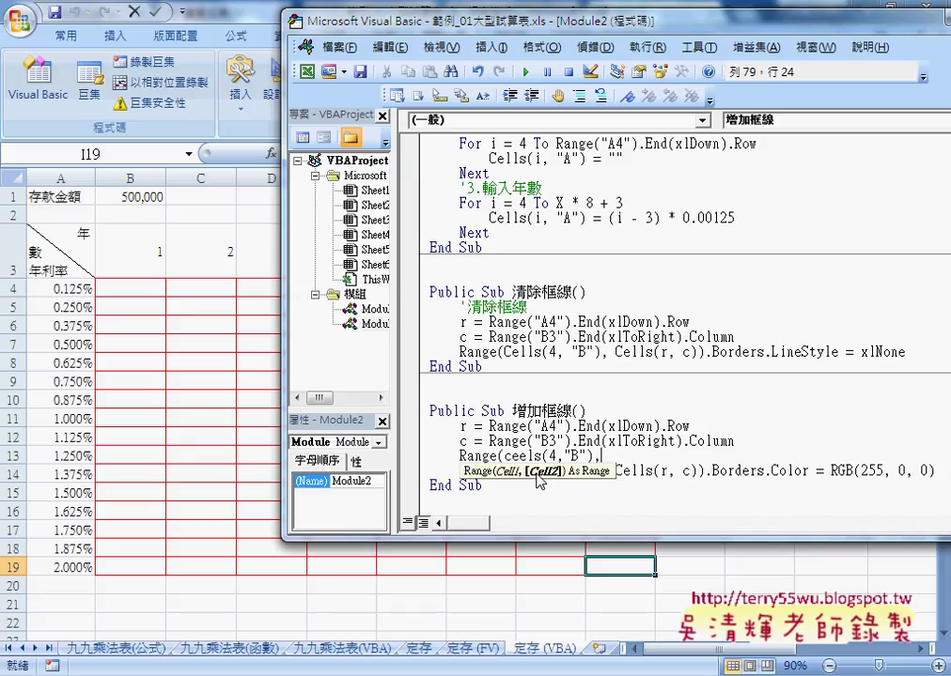
Step: Correct ceels to cells and add the second corner cells(19,"I")
{"action": "left_click_drag", "start_coordinate": [527, 457], "coordinate": [520, 457]}
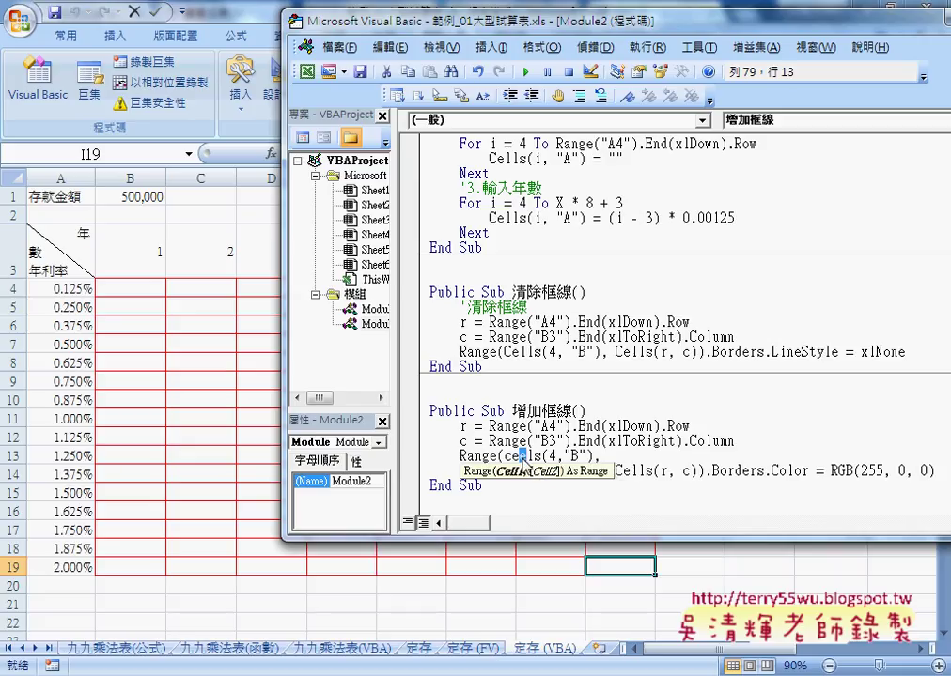
{"action": "type", "text": "l"}
{"action": "left_click_drag", "start_coordinate": [601, 456], "coordinate": [594, 457]}
{"action": "type", "text": ","}
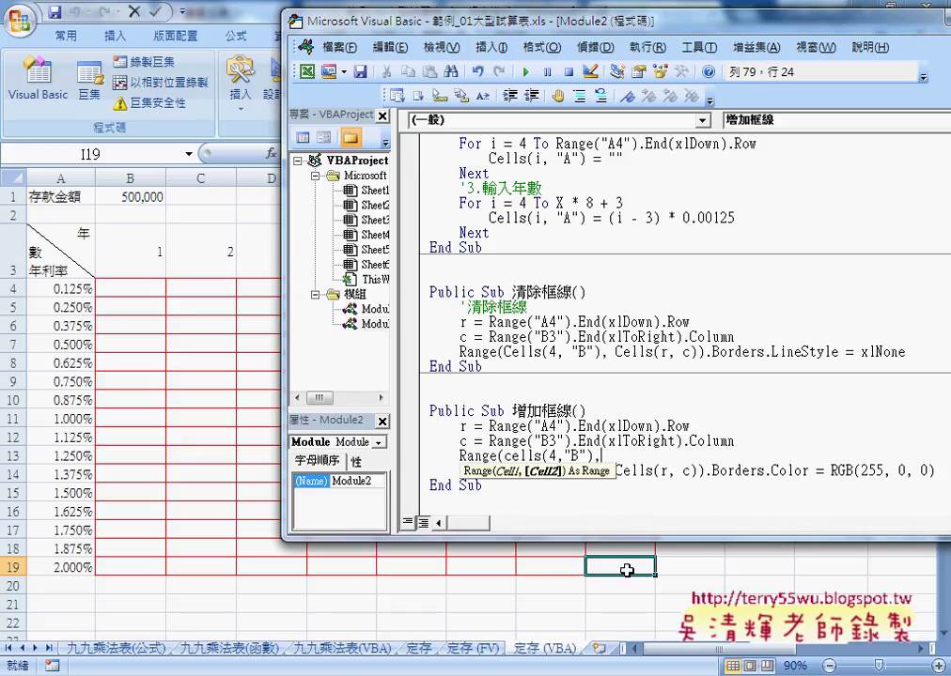
{"action": "type", "text": "ce"}
{"action": "type", "text": "lls"}
{"action": "type", "text": "("}
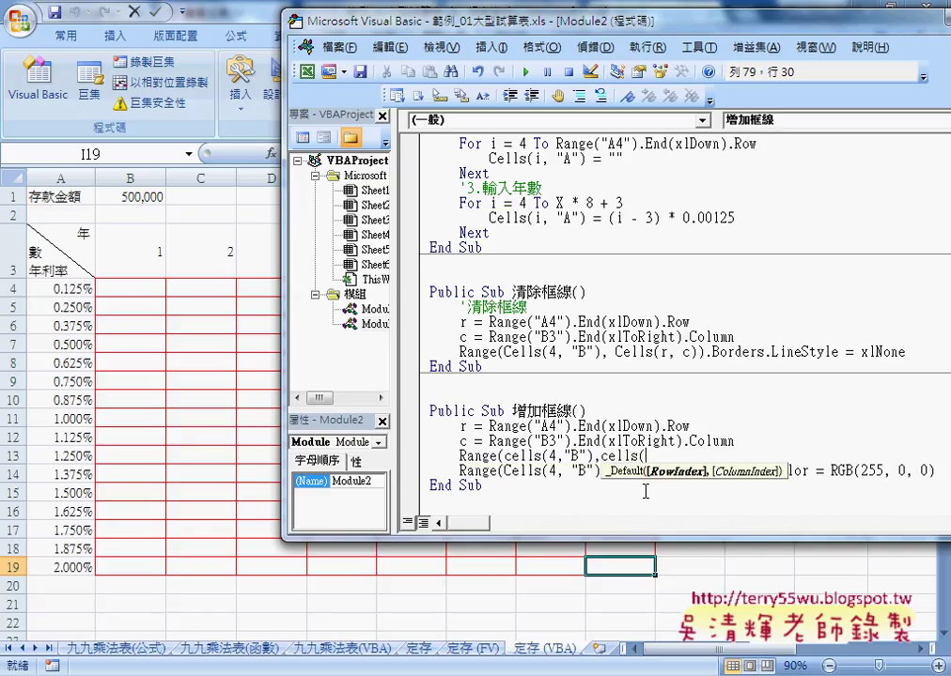
{"action": "type", "text": "19,"}
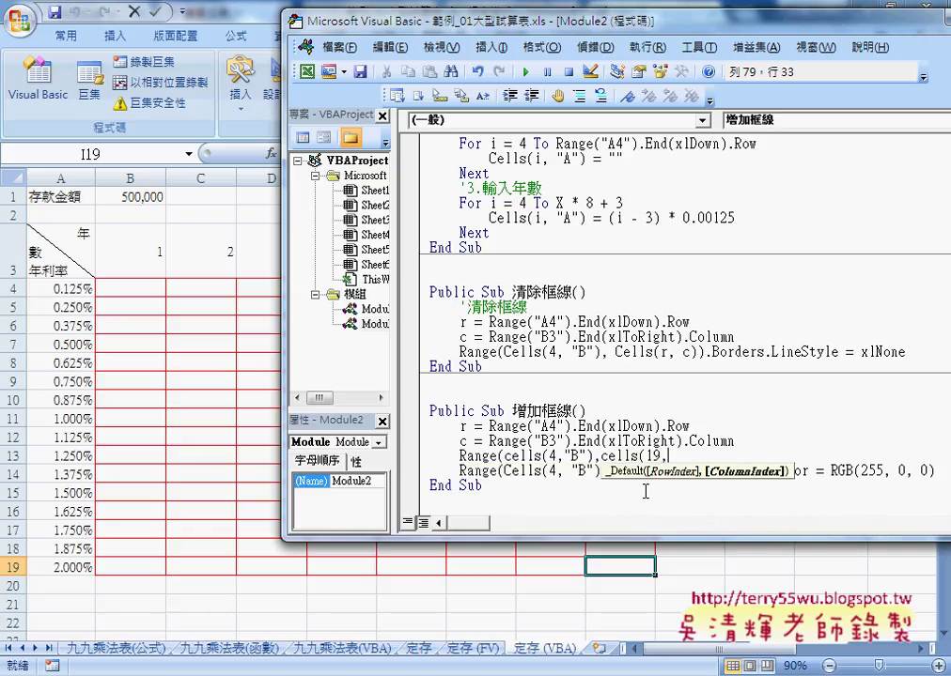
{"action": "type", "text": "\"I\""}
{"action": "type", "text": ")"}
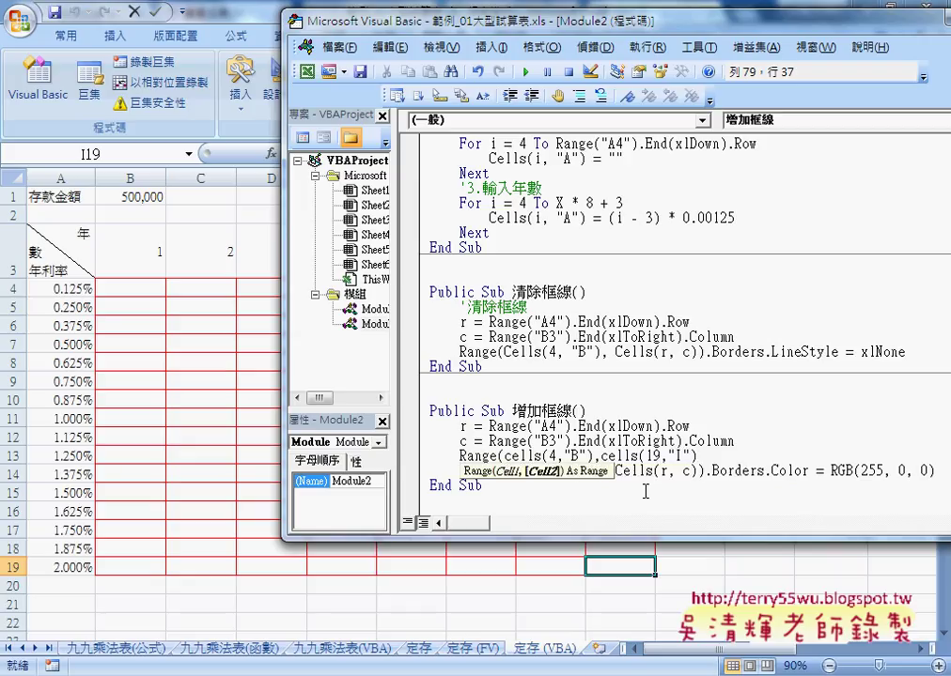
{"action": "type", "text": ")"}
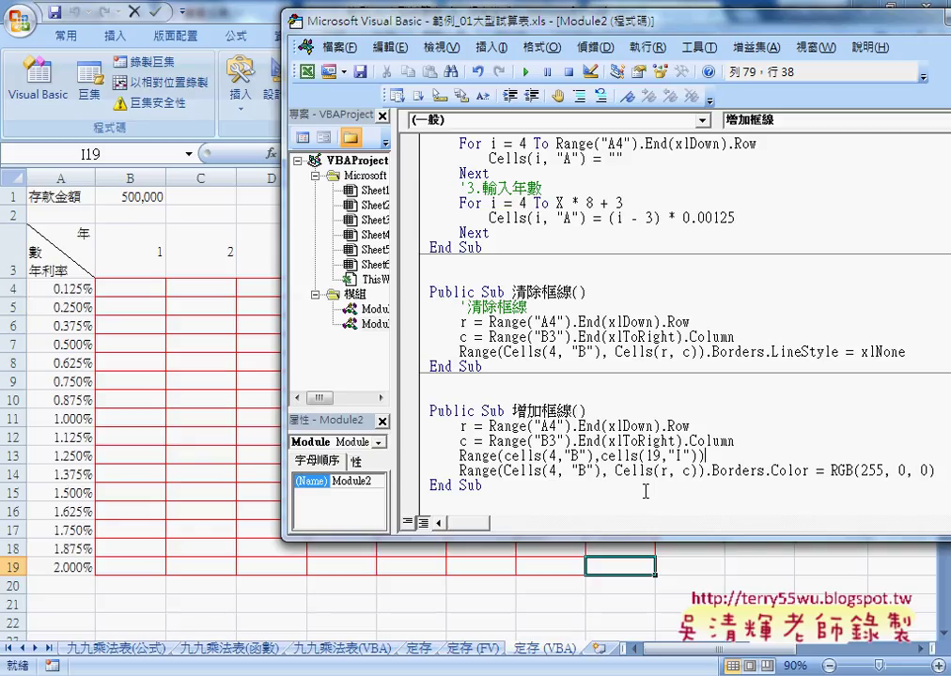
Step: Leave the line, dismiss the compile error, and highlight the last-row expression for r
{"action": "left_click_drag", "start_coordinate": [601, 456], "coordinate": [695, 456]}
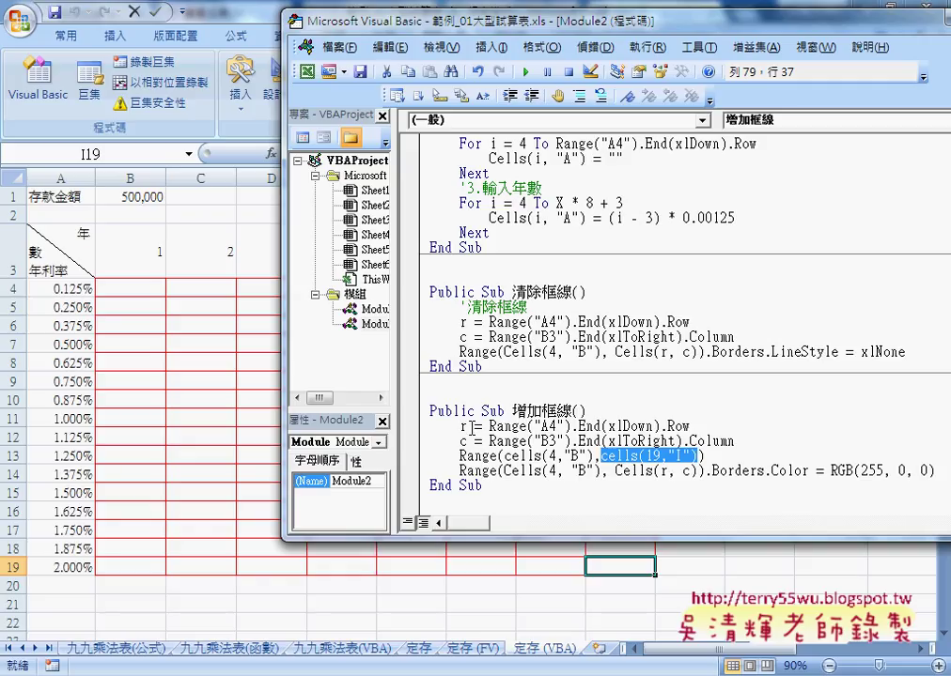
{"action": "left_click", "coordinate": [558, 430]}
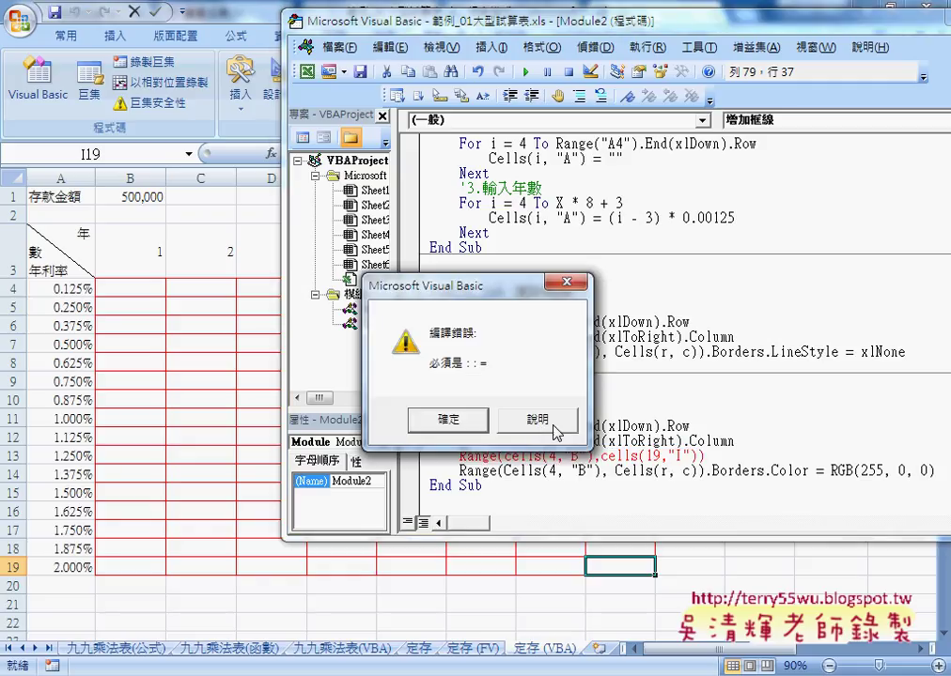
{"action": "left_click", "coordinate": [447, 420]}
{"action": "left_click_drag", "start_coordinate": [488, 425], "coordinate": [694, 427]}
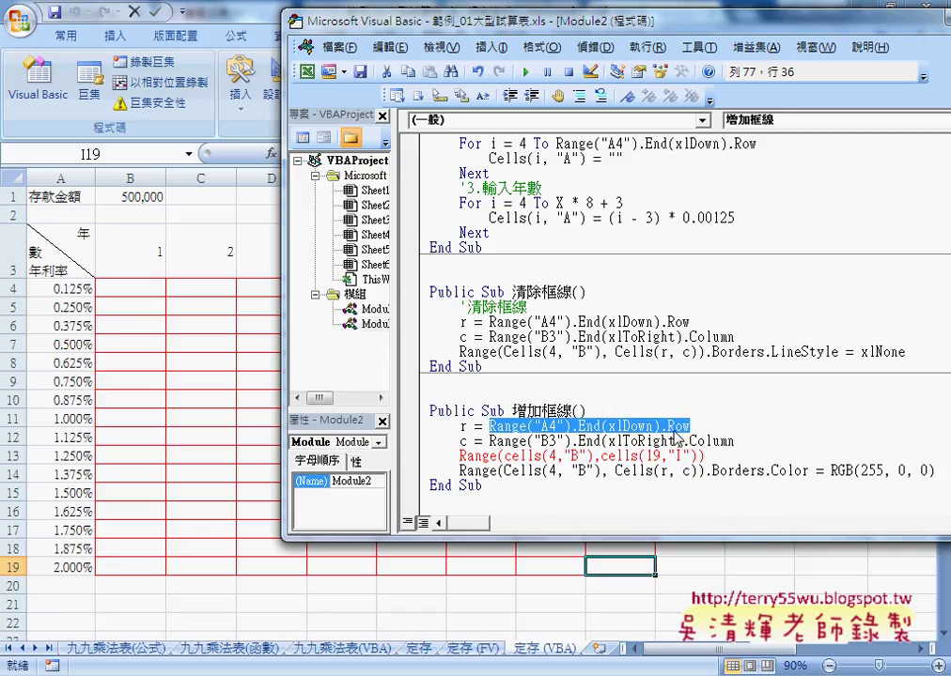
Step: Highlight the r and c last-row and last-column expressions, then lower the editor to reveal columns A–M
{"action": "double_click", "coordinate": [462, 425]}
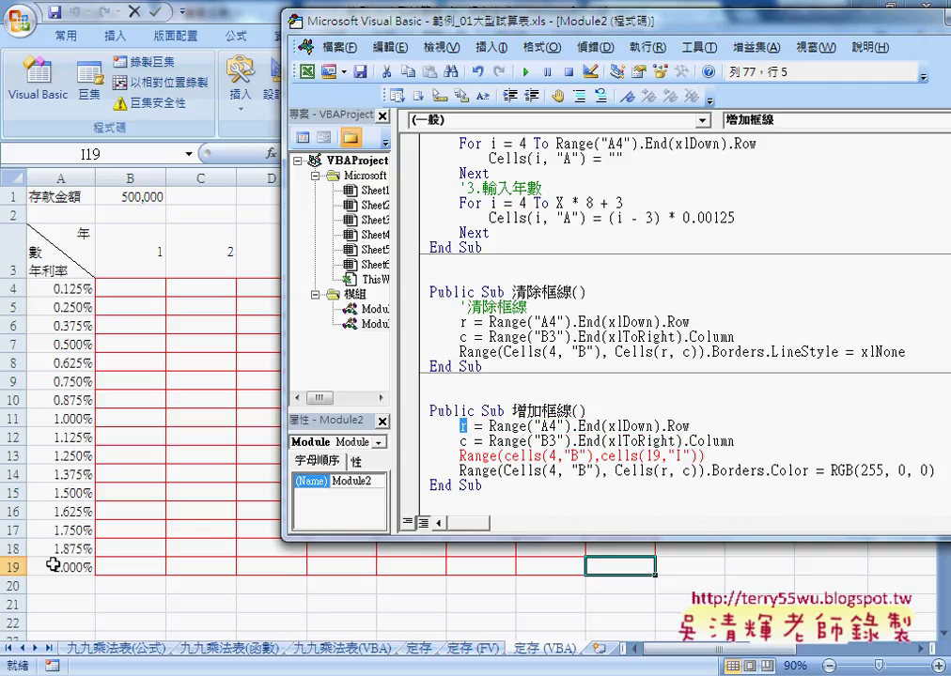
{"action": "left_click_drag", "start_coordinate": [489, 440], "coordinate": [735, 441]}
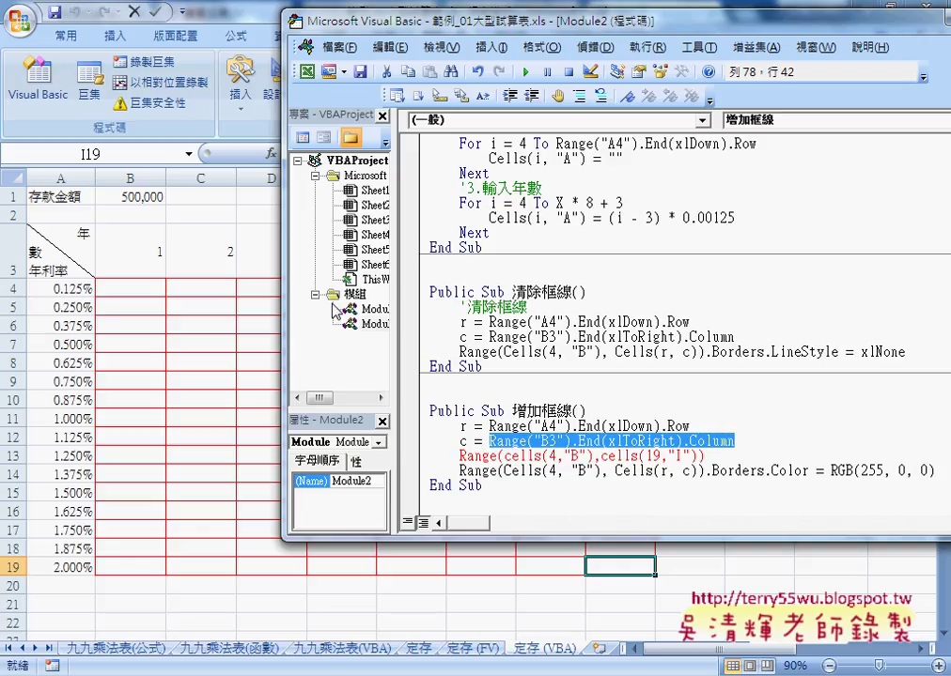
{"action": "left_click", "coordinate": [462, 441]}
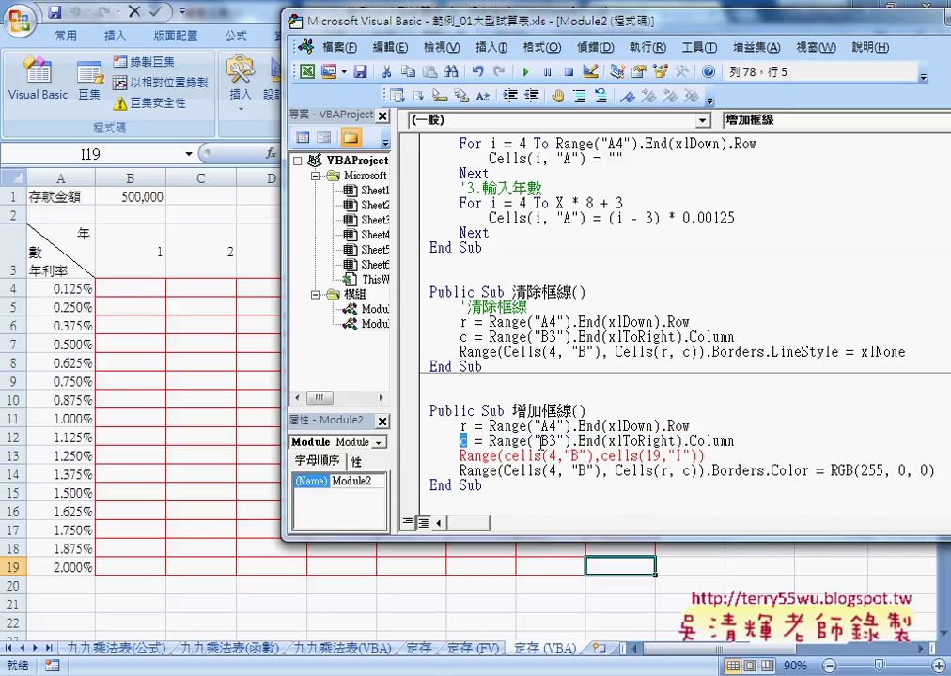
{"action": "key", "text": "Up"}
{"action": "key", "text": "Down"}
{"action": "left_click_drag", "start_coordinate": [565, 10], "coordinate": [565, 230]}
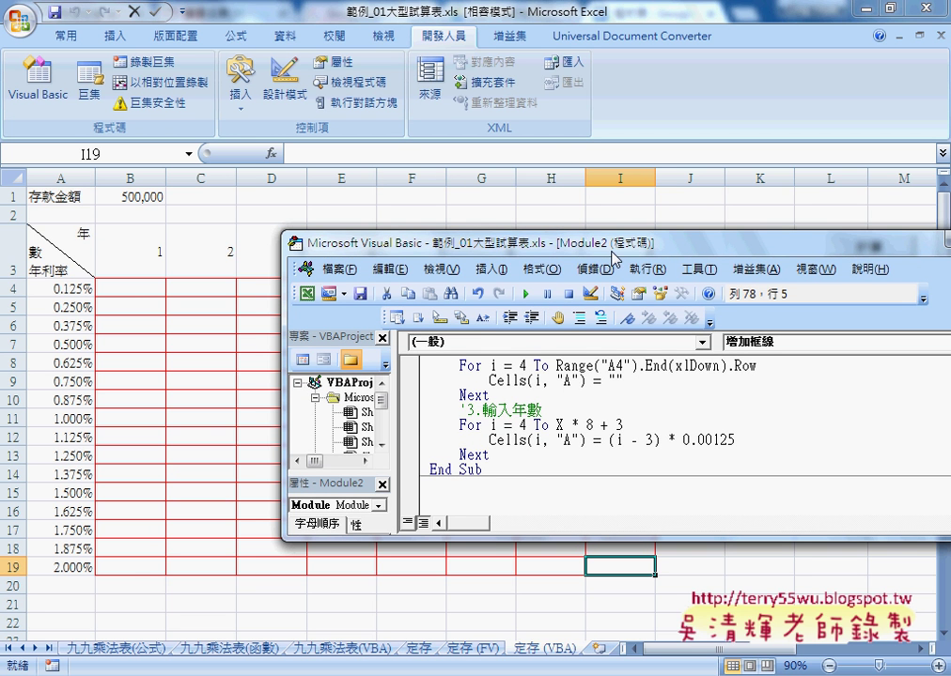
Step: Replace the range's 19,"I" corner with r,c
{"action": "left_click_drag", "start_coordinate": [609, 230], "coordinate": [621, 52]}
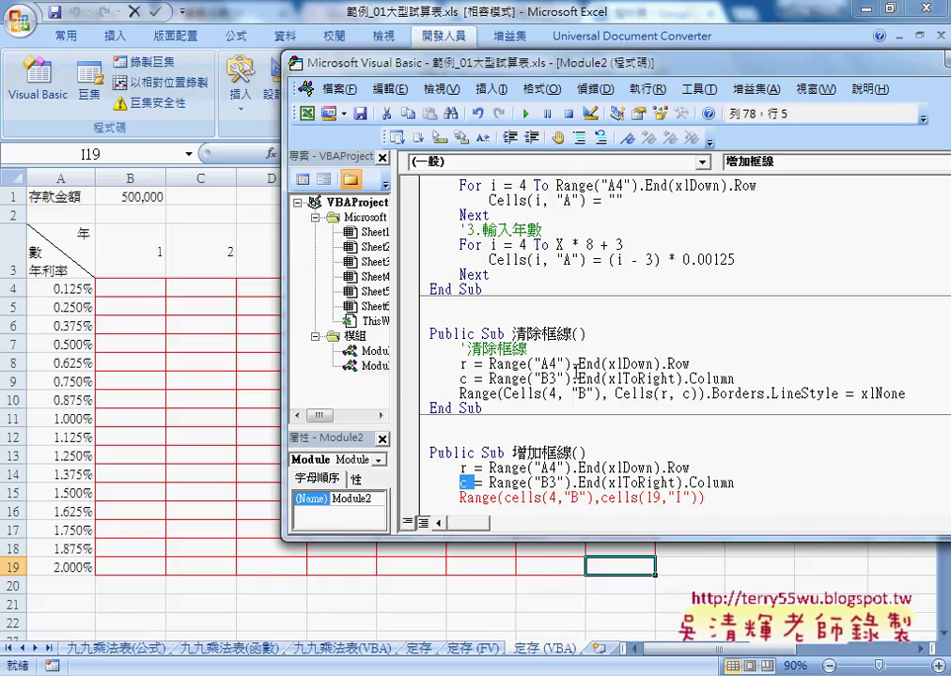
{"action": "scroll", "coordinate": [564, 424], "scroll_direction": "down", "scroll_amount": 1}
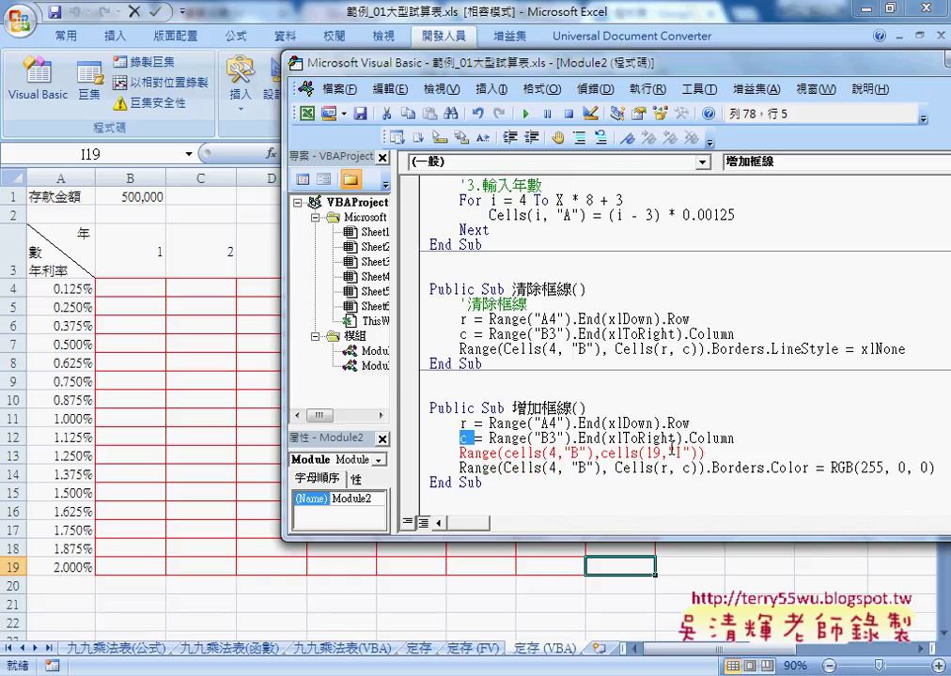
{"action": "left_click_drag", "start_coordinate": [646, 453], "coordinate": [692, 453]}
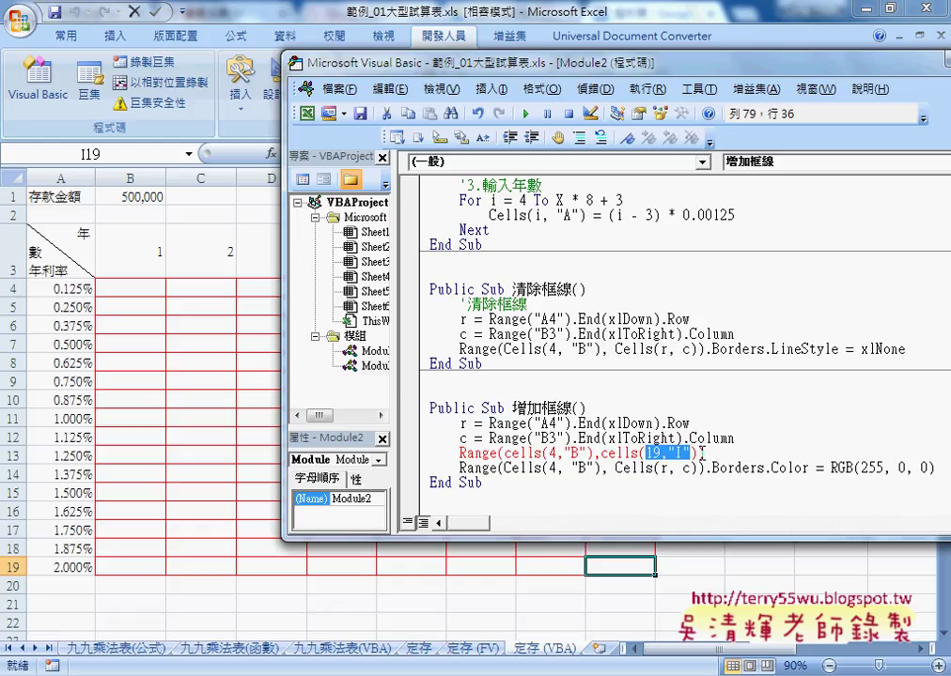
{"action": "type", "text": "r"}
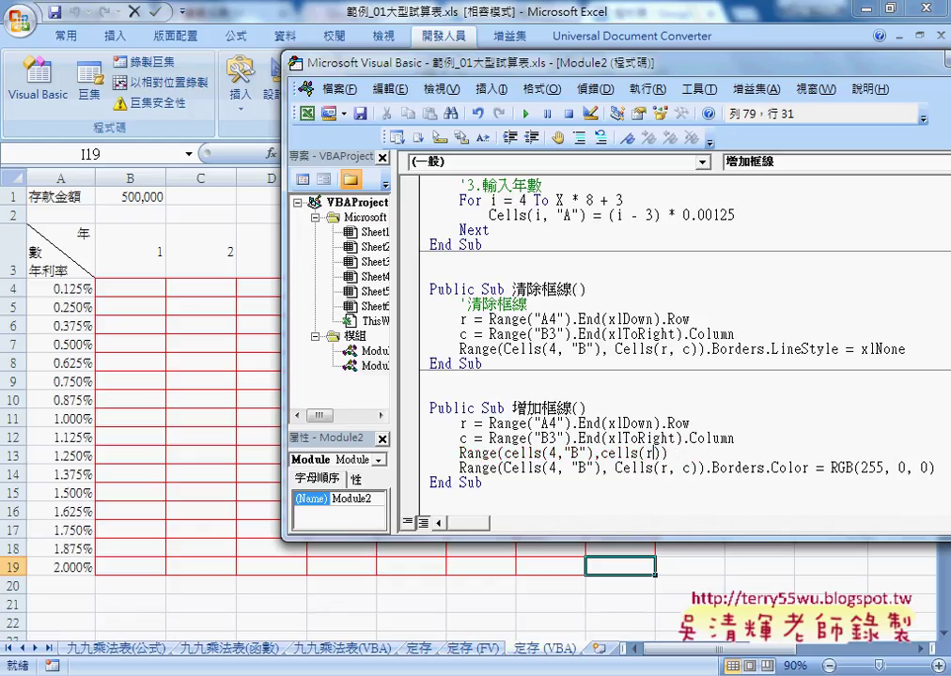
{"action": "type", "text": ",c"}
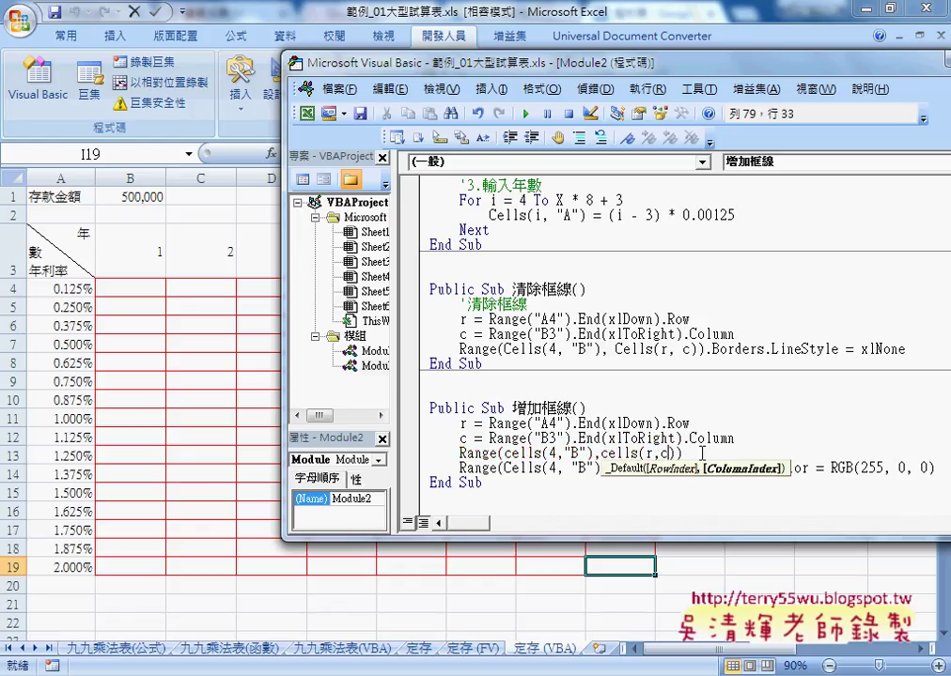
Step: Append .Borders.LineStyle = to the range line
{"action": "key", "text": "Right"}
{"action": "key", "text": "Right"}
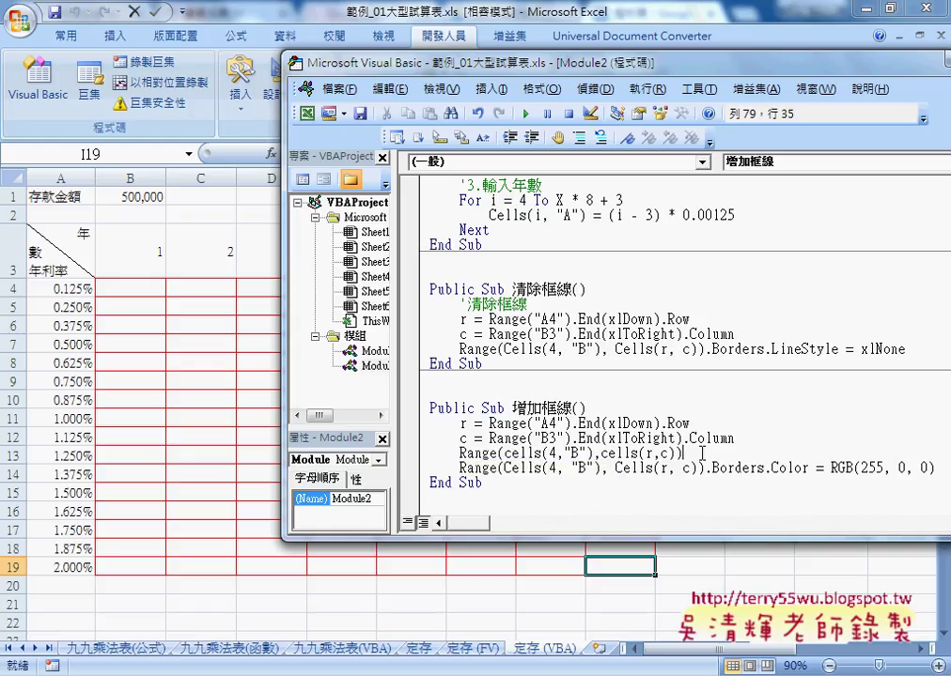
{"action": "type", "text": "."}
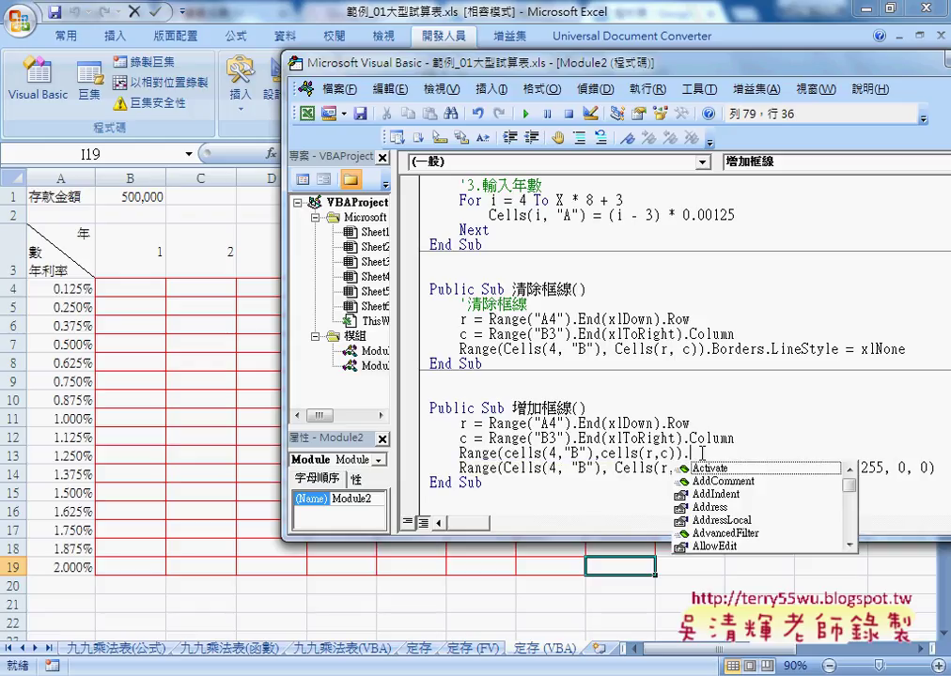
{"action": "type", "text": "Borders"}
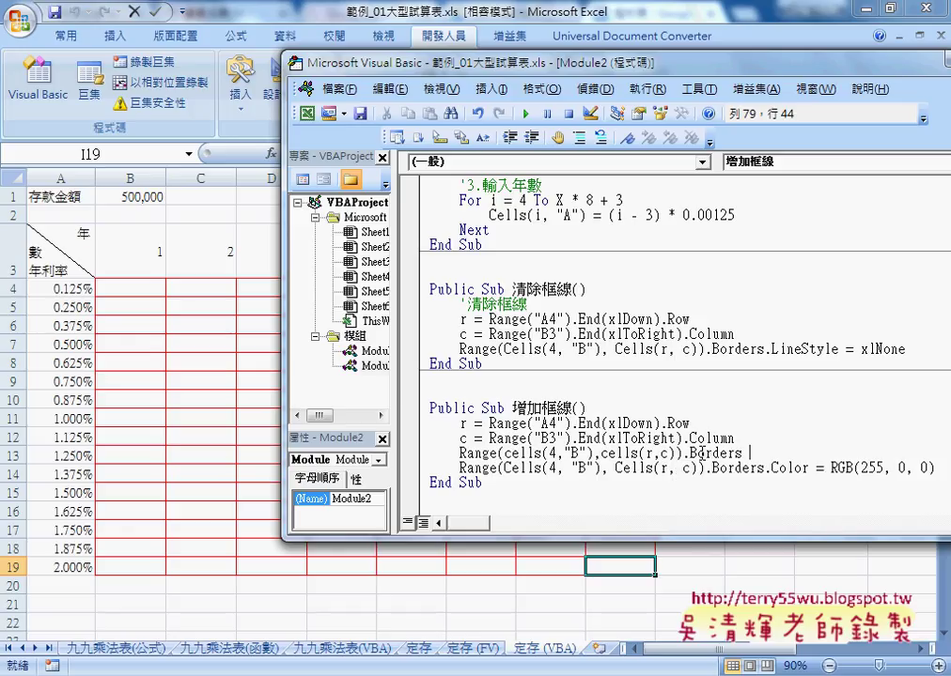
{"action": "key", "text": "BackSpace"}
{"action": "type", "text": "."}
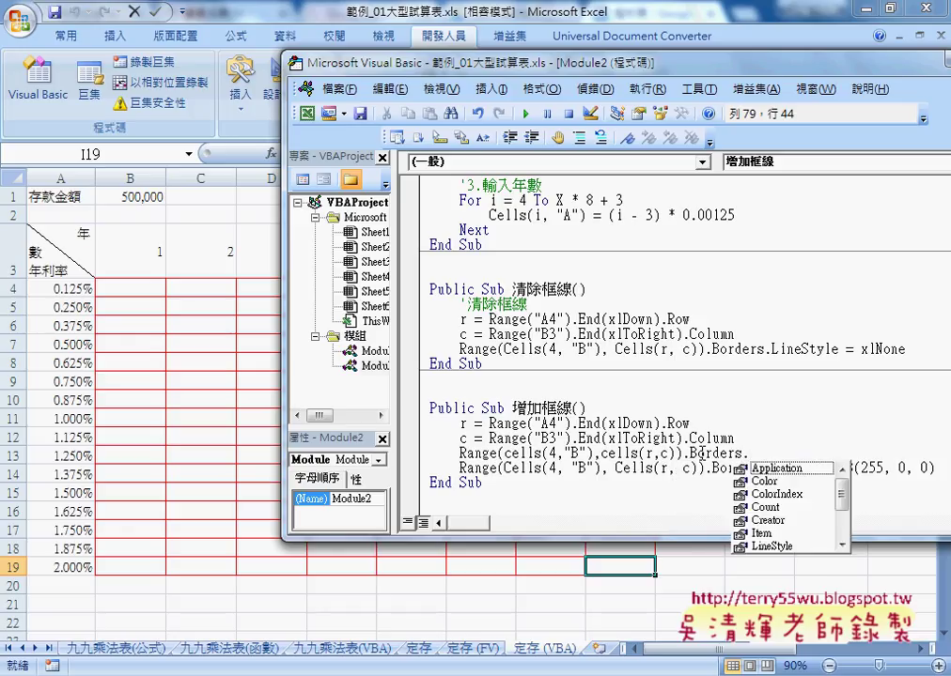
{"action": "key", "text": "Down"}
{"action": "key", "text": "Down"}
{"action": "key", "text": "Down"}
{"action": "key", "text": "Down"}
{"action": "key", "text": "Down"}
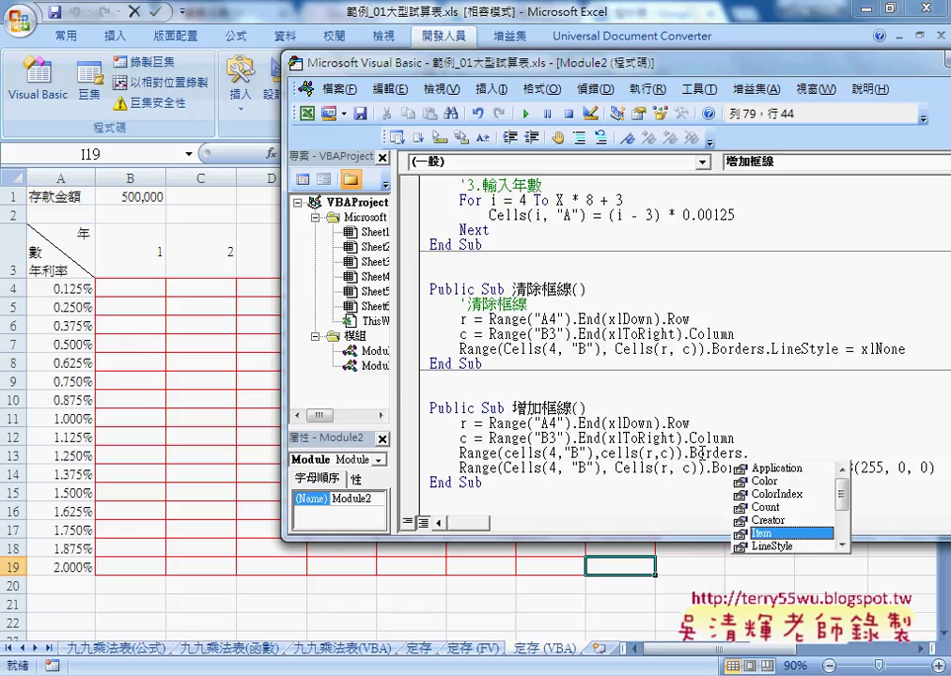
{"action": "key", "text": "Down"}
{"action": "type", "text": "="}
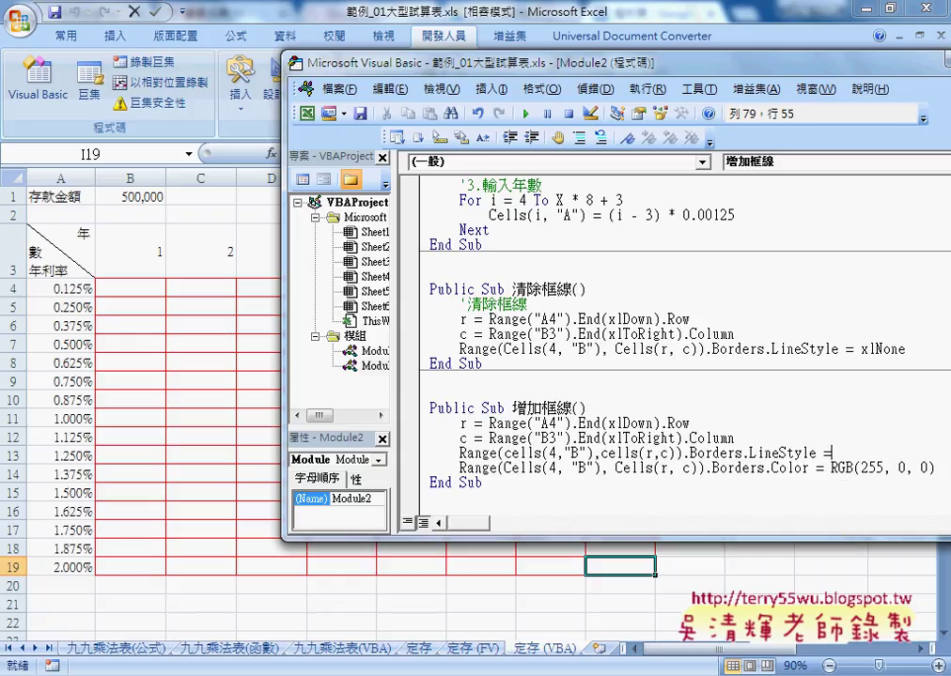
{"action": "key", "text": "Left"}
{"action": "key", "text": "Left"}
{"action": "key", "text": "Left"}
{"action": "key", "text": "Left"}
{"action": "key", "text": "Left"}
Step: Find xlContinuous under Border.LineStyle's XlLineStyle help, copy it, and close Help
{"action": "key", "text": "F1"}
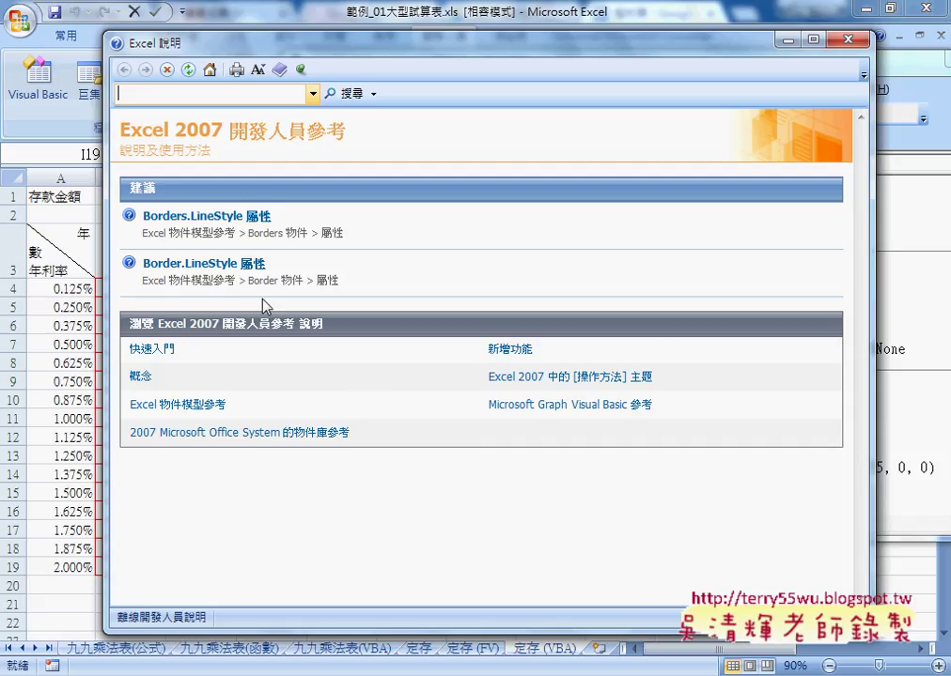
{"action": "left_click", "coordinate": [222, 267]}
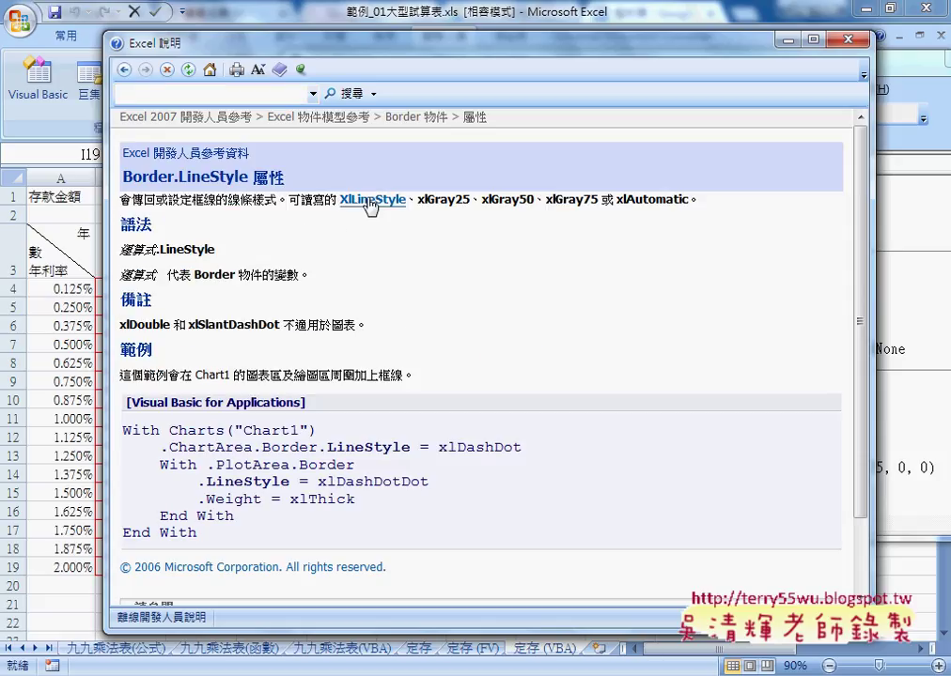
{"action": "left_click", "coordinate": [376, 202]}
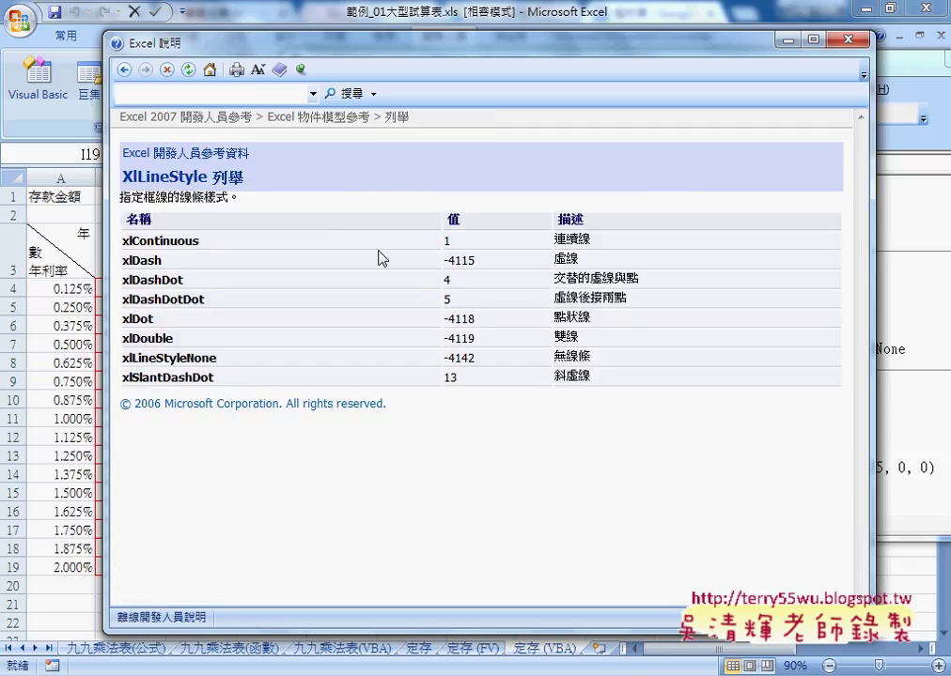
{"action": "left_click_drag", "start_coordinate": [201, 241], "coordinate": [122, 241]}
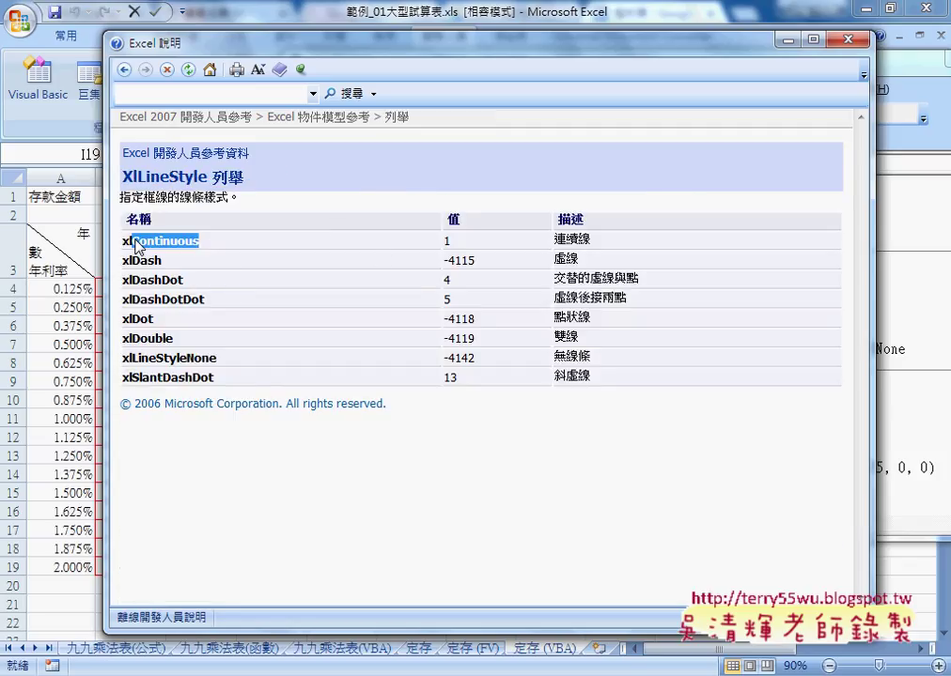
{"action": "right_click", "coordinate": [151, 245]}
{"action": "left_click", "coordinate": [191, 254]}
{"action": "left_click", "coordinate": [848, 39]}
Step: Paste xlContinuous after LineStyle = and return to the worksheet
{"action": "right_click", "coordinate": [838, 448]}
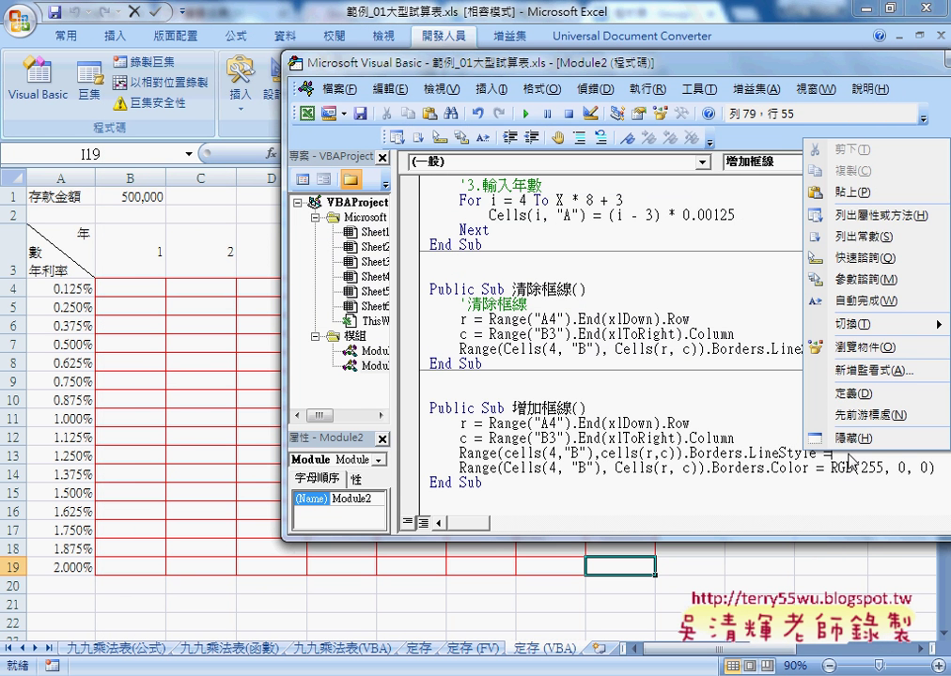
{"action": "left_click", "coordinate": [858, 189]}
{"action": "left_click", "coordinate": [855, 427]}
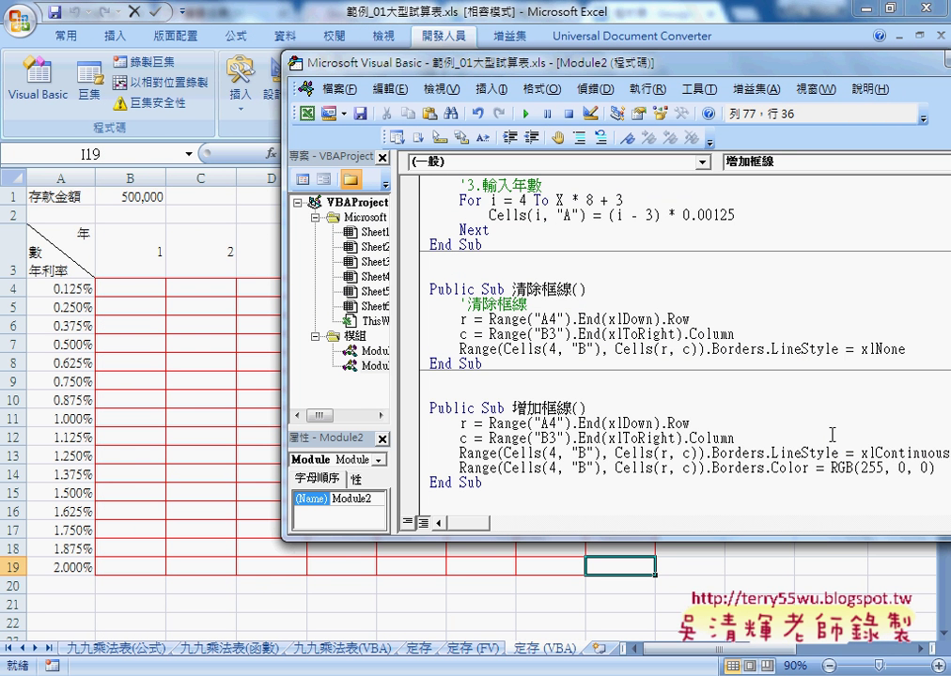
{"action": "left_click_drag", "start_coordinate": [615, 454], "coordinate": [697, 454]}
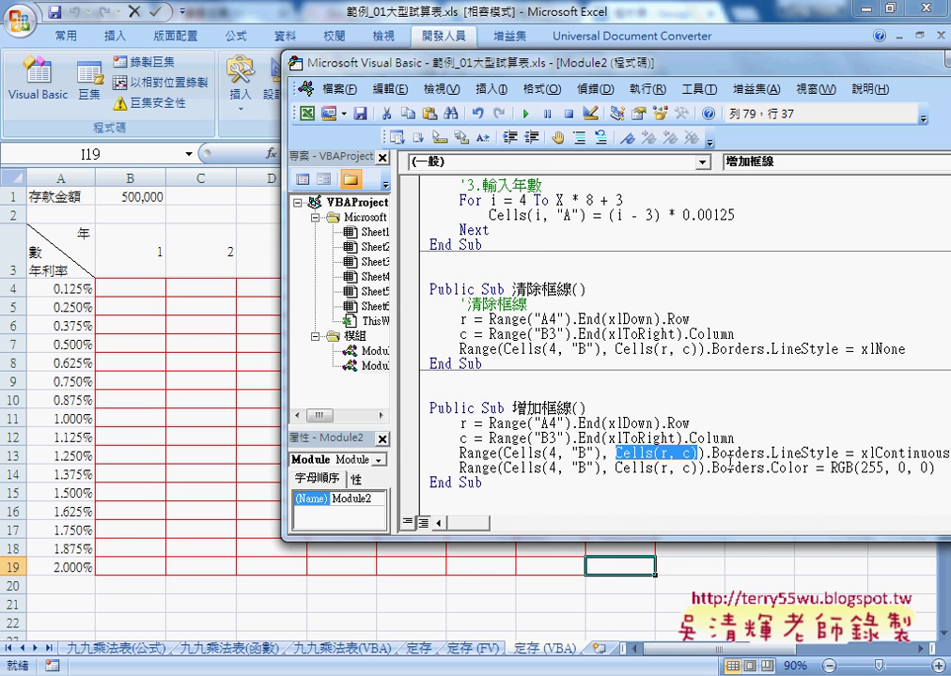
{"action": "left_click", "coordinate": [755, 584]}
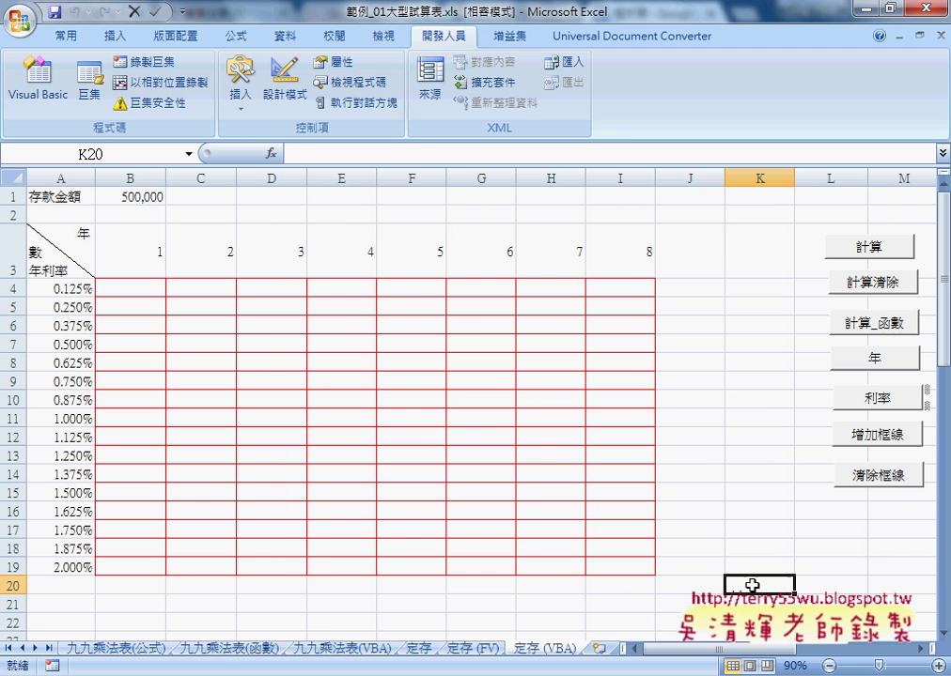
Step: Run the 年 macro with 10 years, then draw and clear red borders through column K
{"action": "left_click", "coordinate": [874, 358]}
{"action": "key", "text": "F9"}
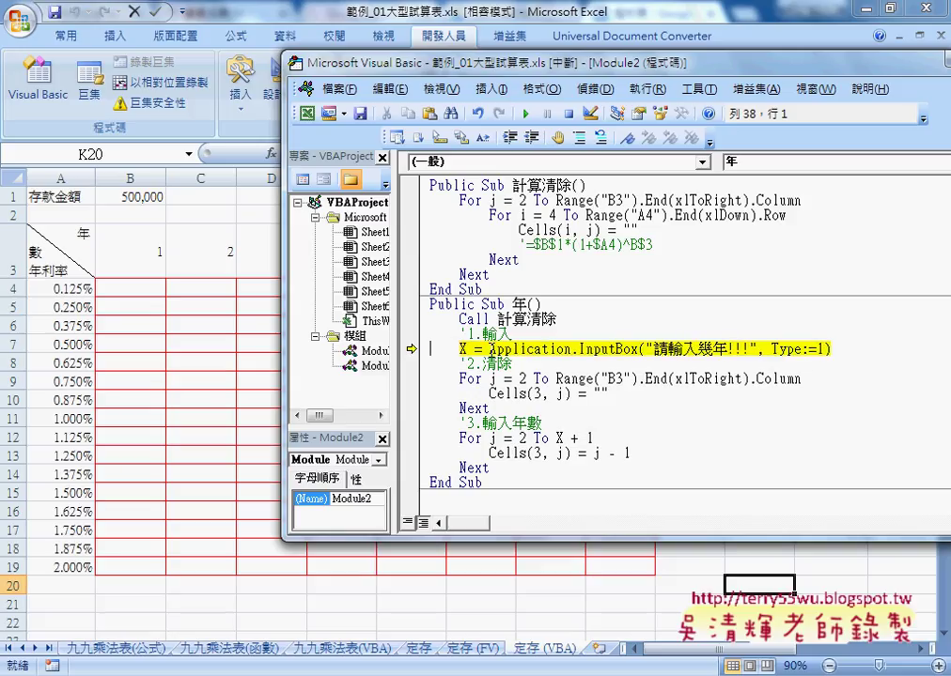
{"action": "left_click", "coordinate": [525, 114]}
{"action": "type", "text": "1"}
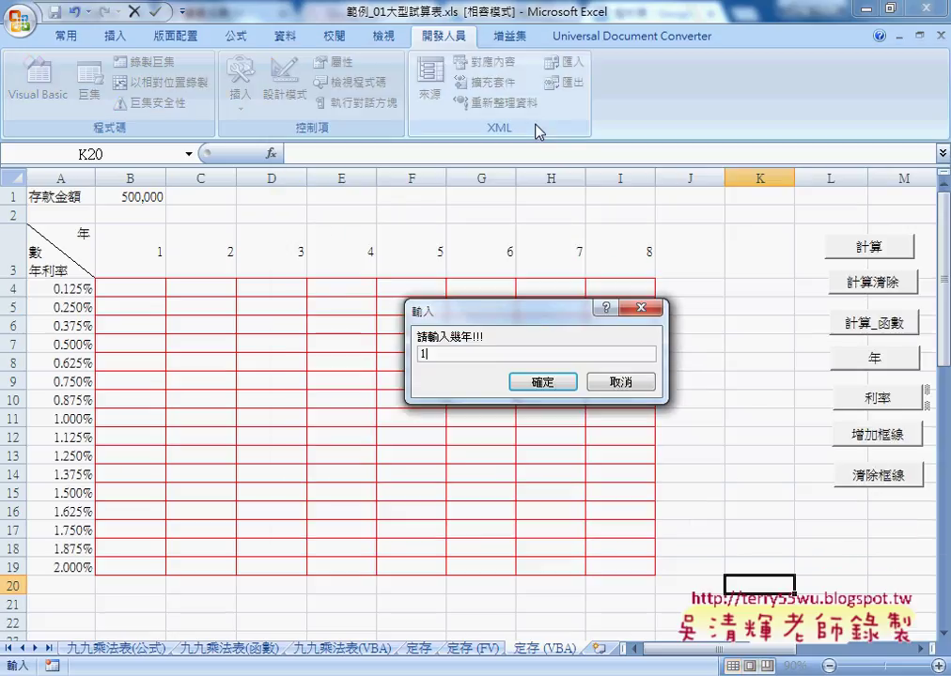
{"action": "type", "text": "0"}
{"action": "key", "text": "Return"}
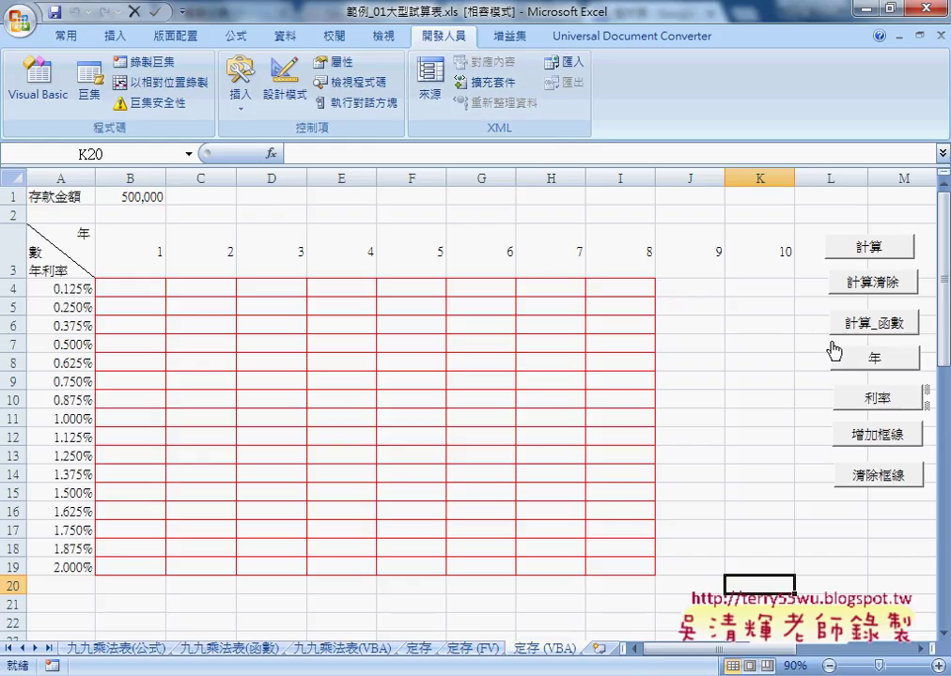
{"action": "left_click", "coordinate": [878, 438]}
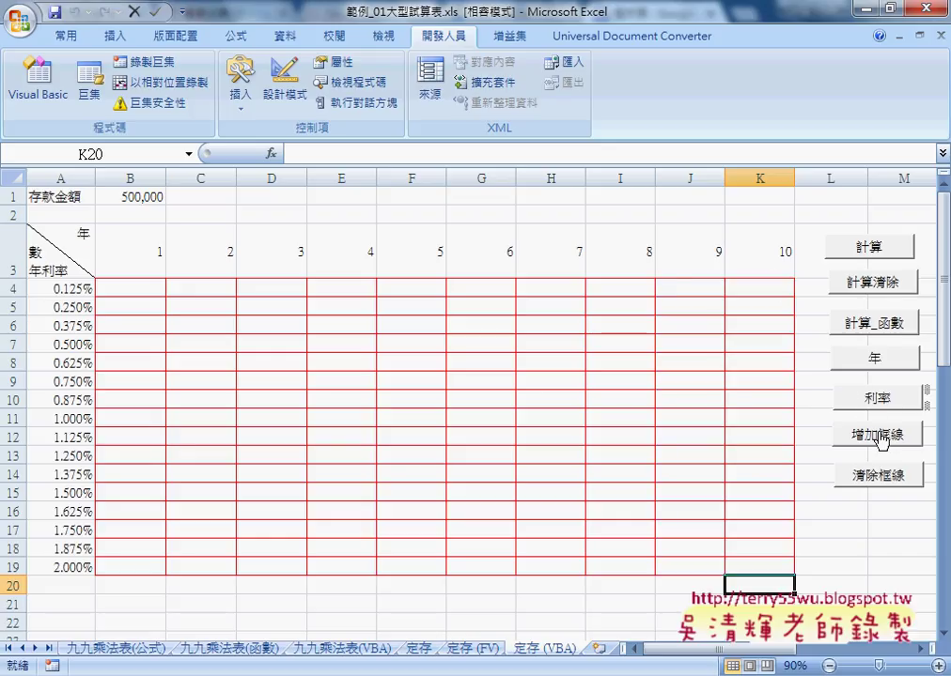
{"action": "left_click", "coordinate": [883, 479]}
{"action": "right_click", "coordinate": [883, 479]}
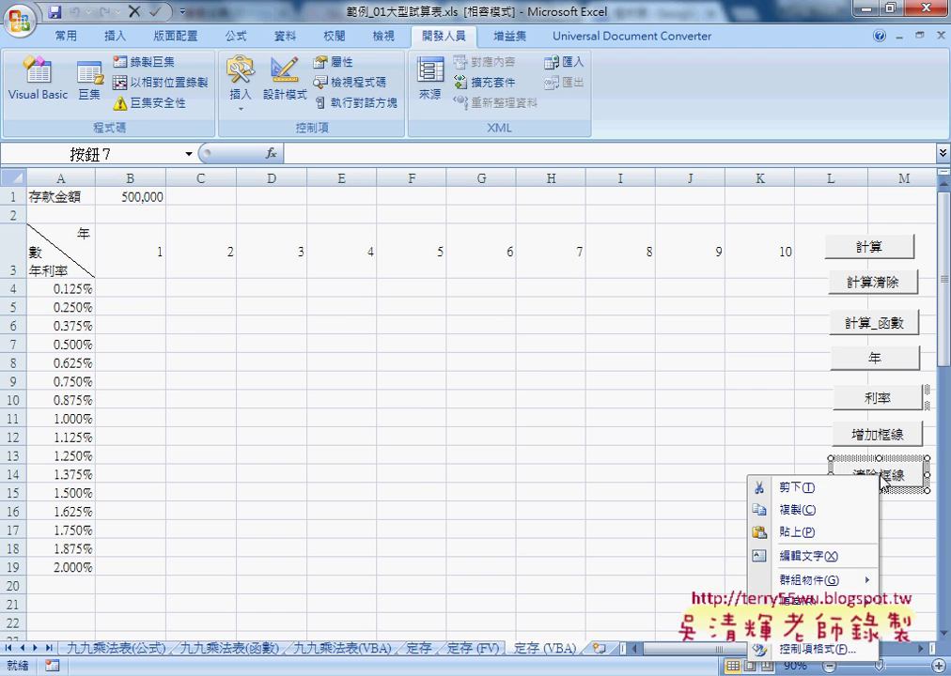
{"action": "left_click", "coordinate": [794, 601]}
{"action": "left_click", "coordinate": [908, 479]}
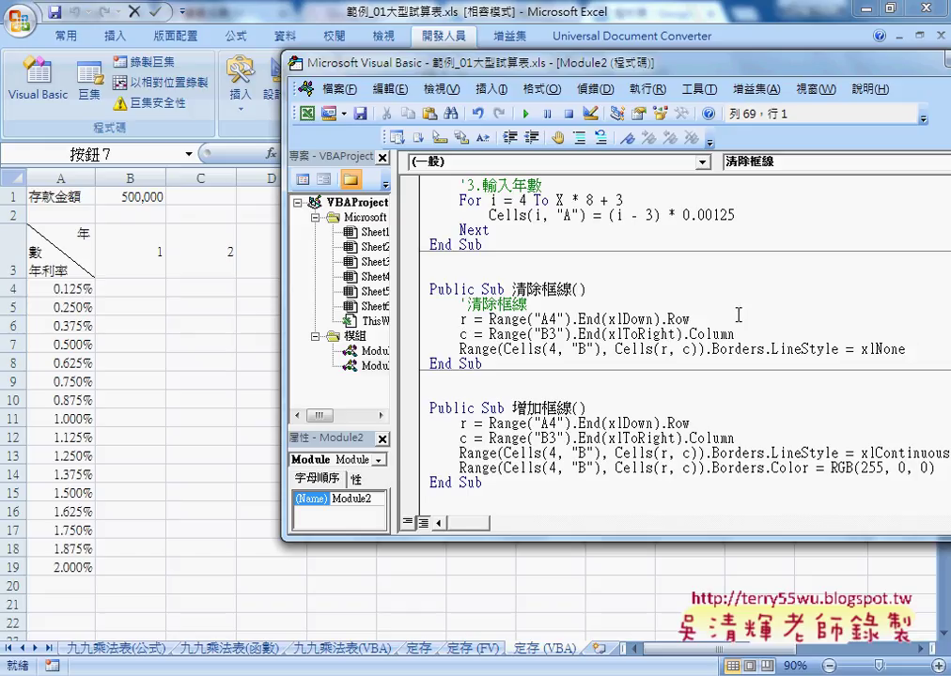
{"action": "left_click", "coordinate": [653, 319]}
{"action": "left_click", "coordinate": [663, 334]}
{"action": "left_click_drag", "start_coordinate": [906, 349], "coordinate": [861, 350]}
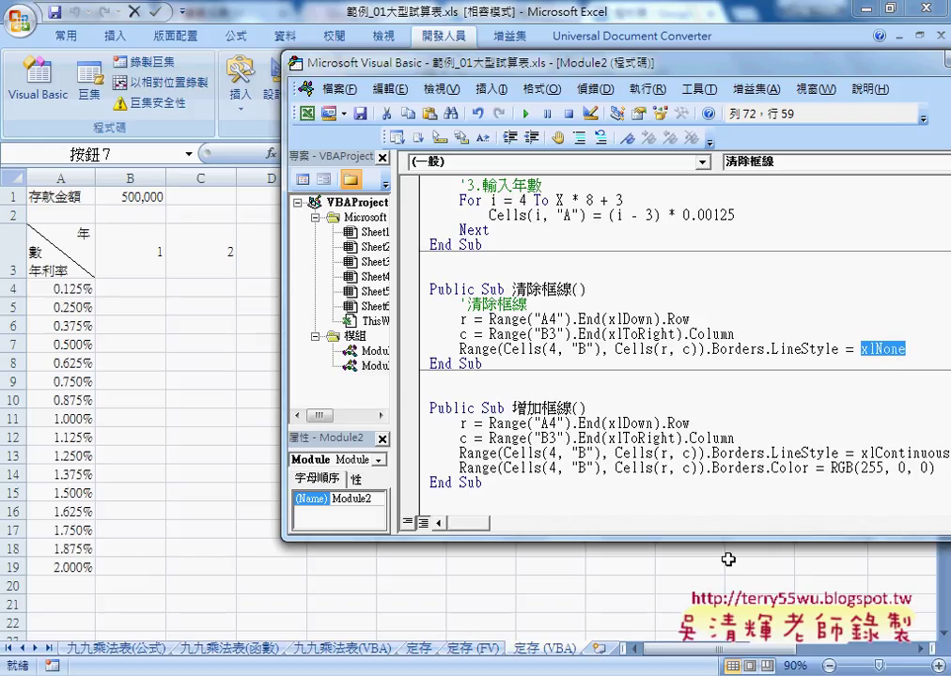
{"action": "left_click", "coordinate": [695, 584]}
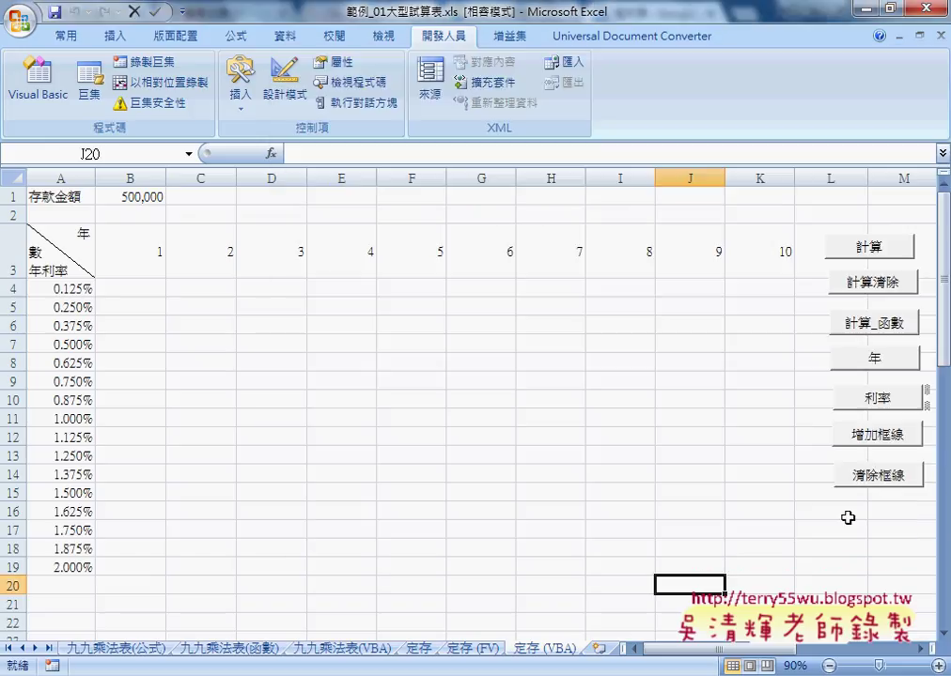
{"action": "left_click", "coordinate": [882, 437]}
{"action": "left_click", "coordinate": [877, 477]}
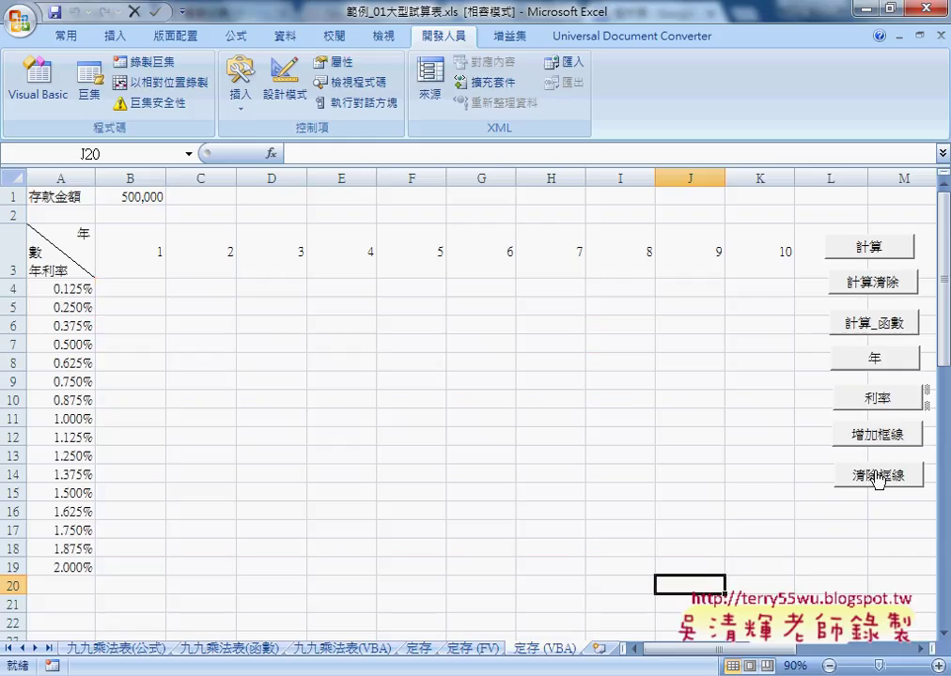